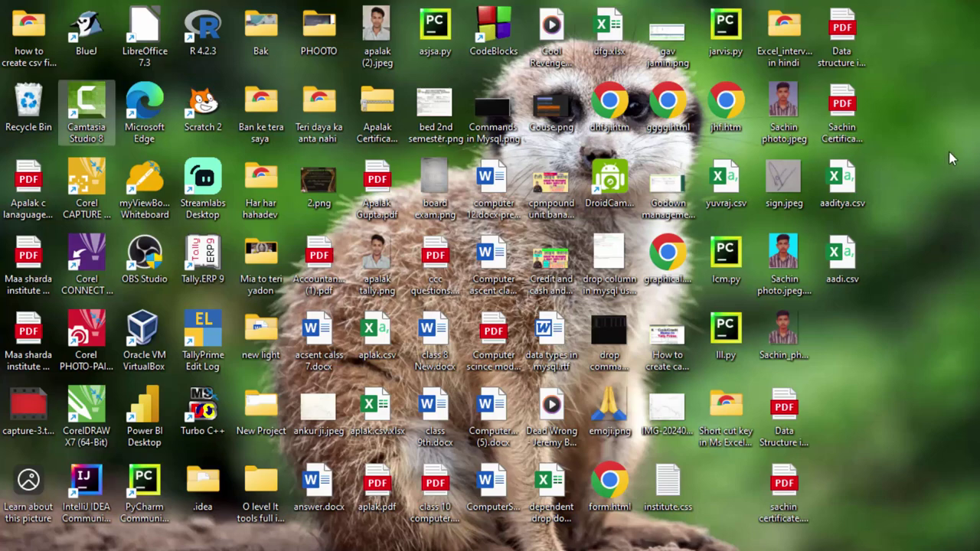
- Refresh the desktop from its right-click menu and bring up the Start menu
right_click(928, 189)
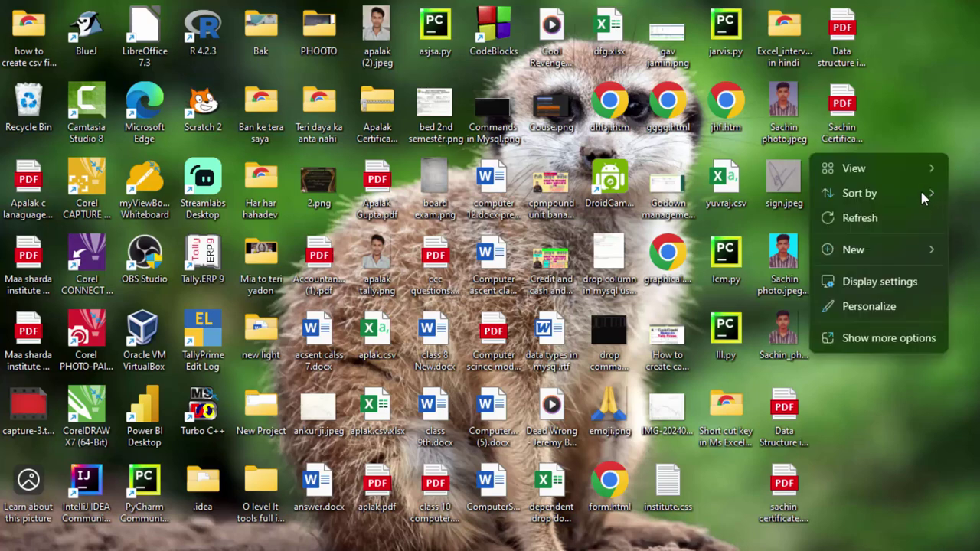
click(894, 218)
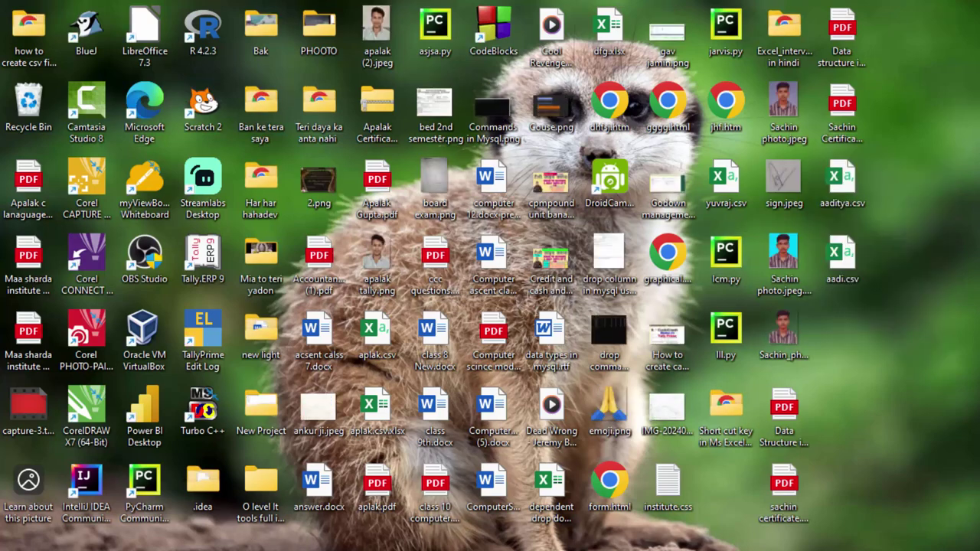
key(super)
key(Escape)
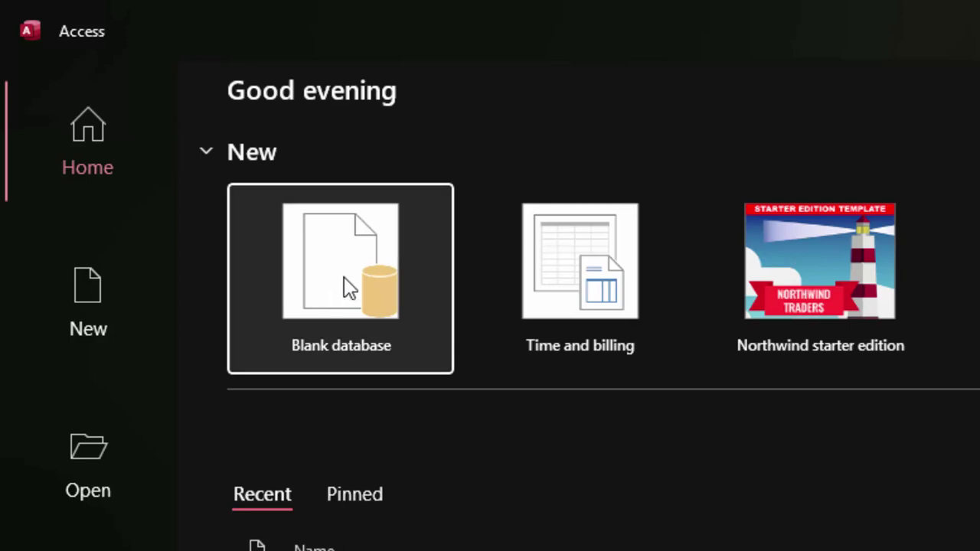
- Create the blank database Database290 and close its default Table1
click(371, 276)
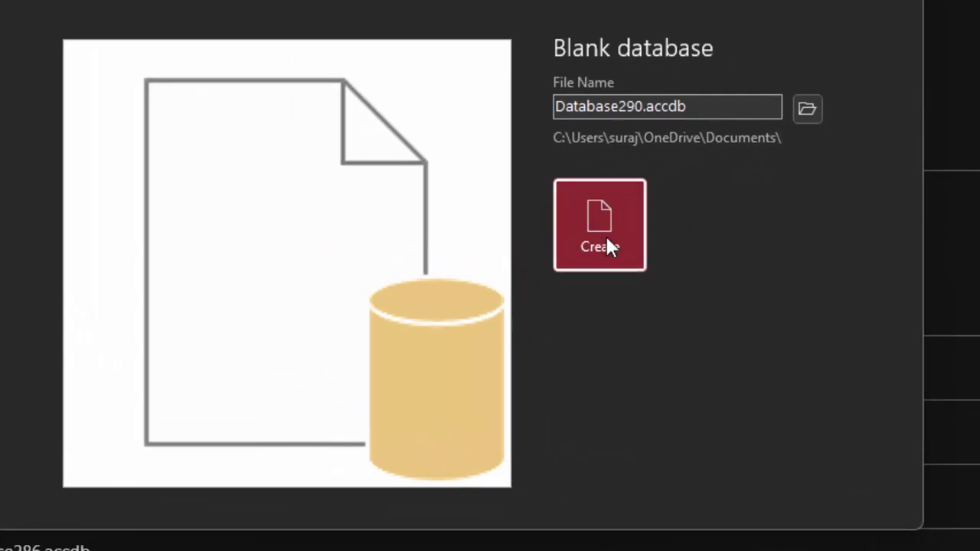
click(607, 239)
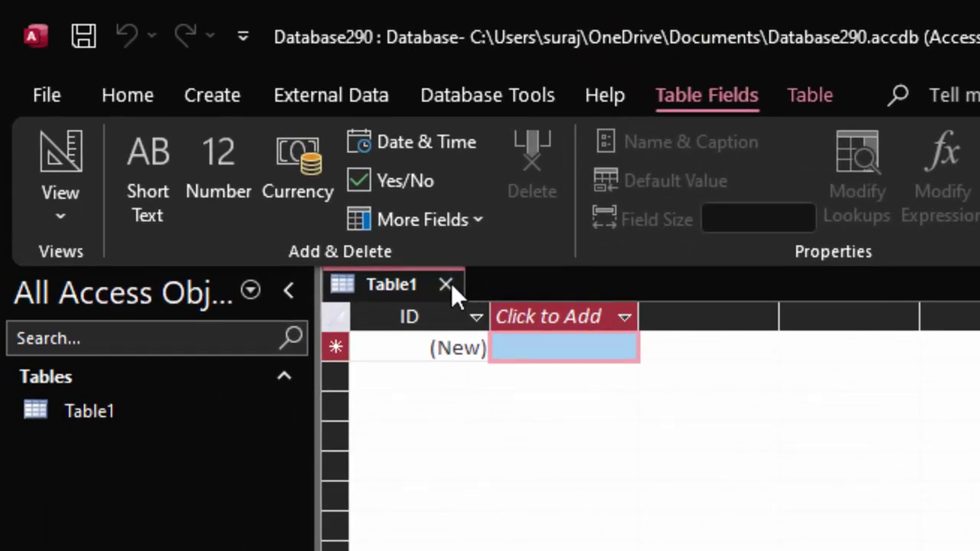
click(449, 284)
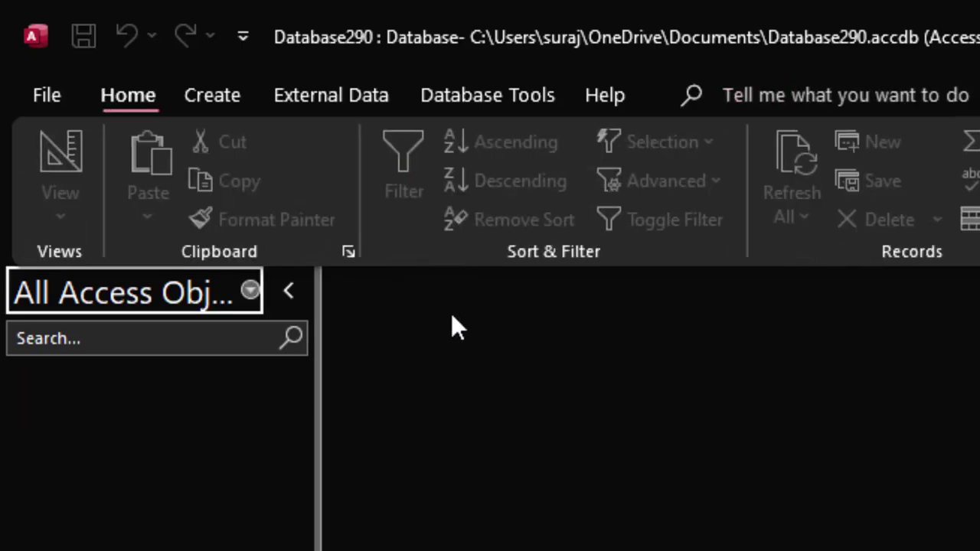
- Start a new query in Query Design and switch it to SQL View
click(204, 100)
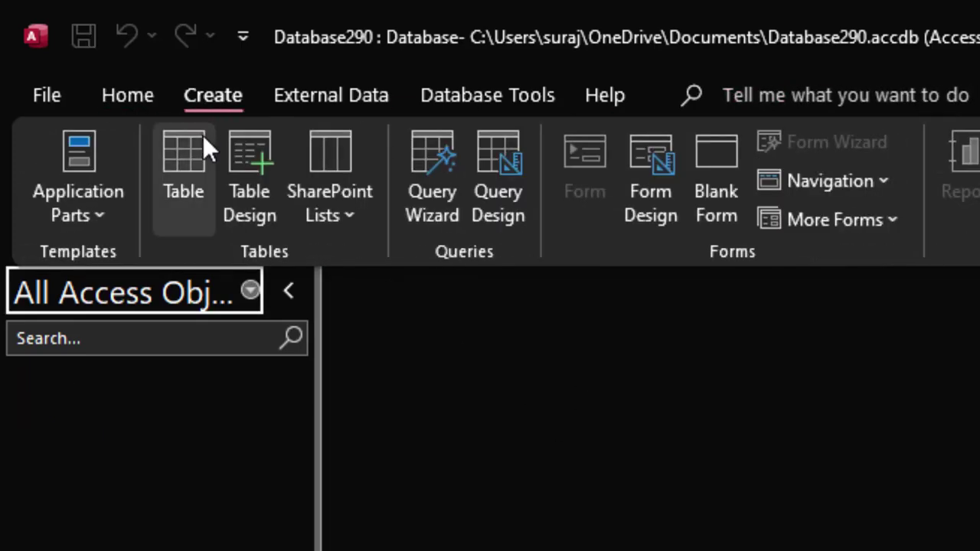
click(484, 167)
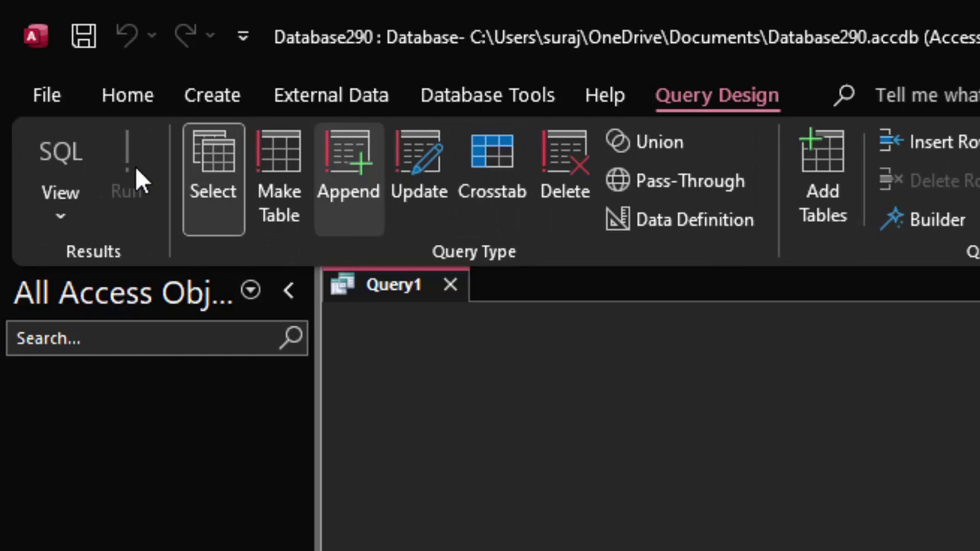
click(81, 149)
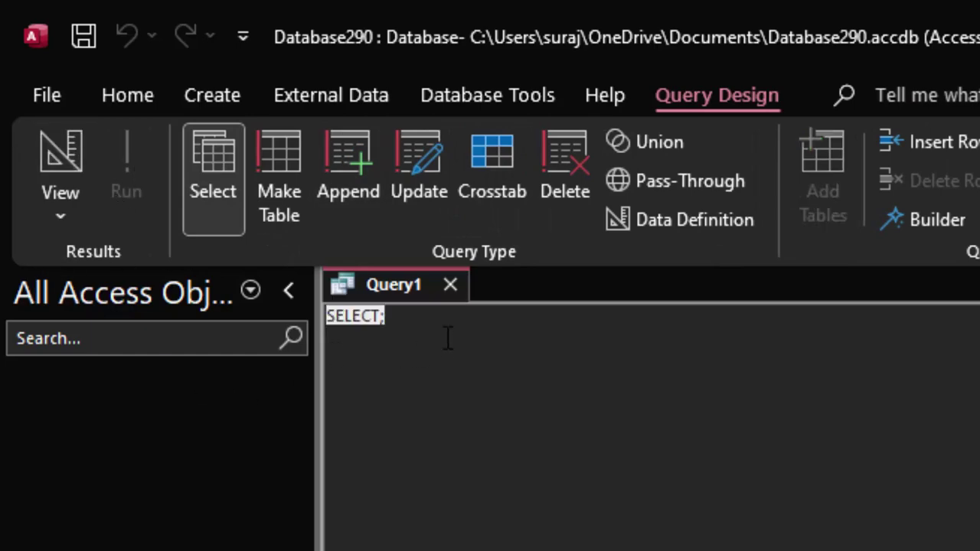
- Replace SELECT; with 'create table Table1(Id number primary key,Name char(40));'
key(BackSpace)
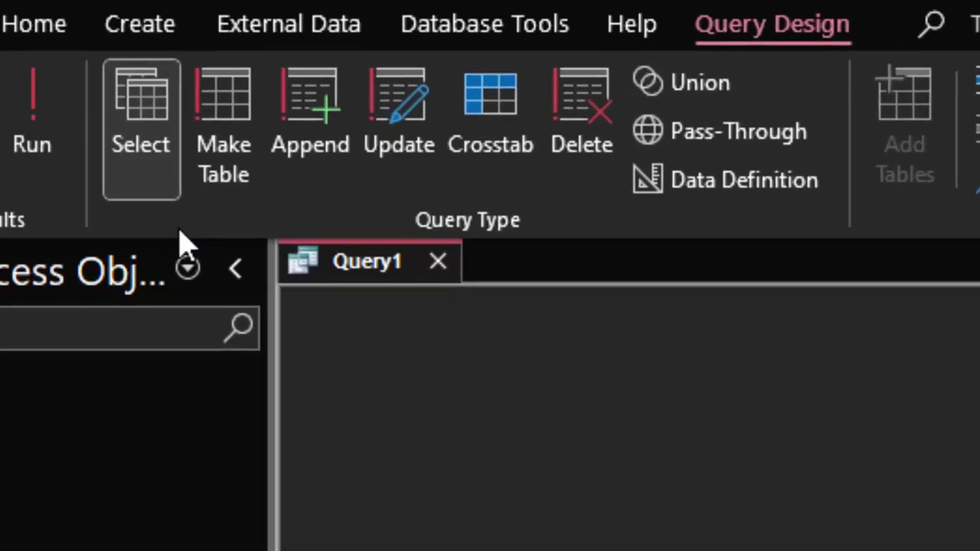
text(create )
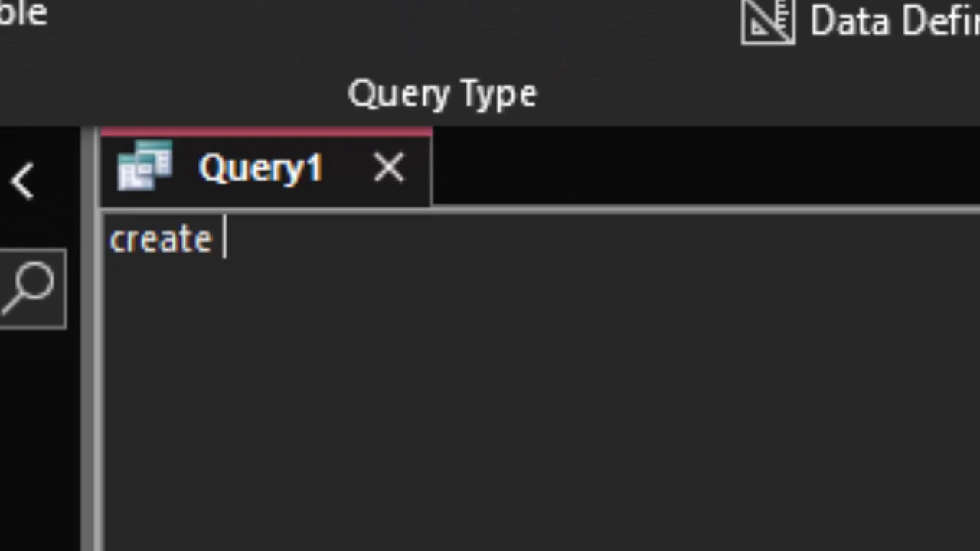
text(t)
text(able )
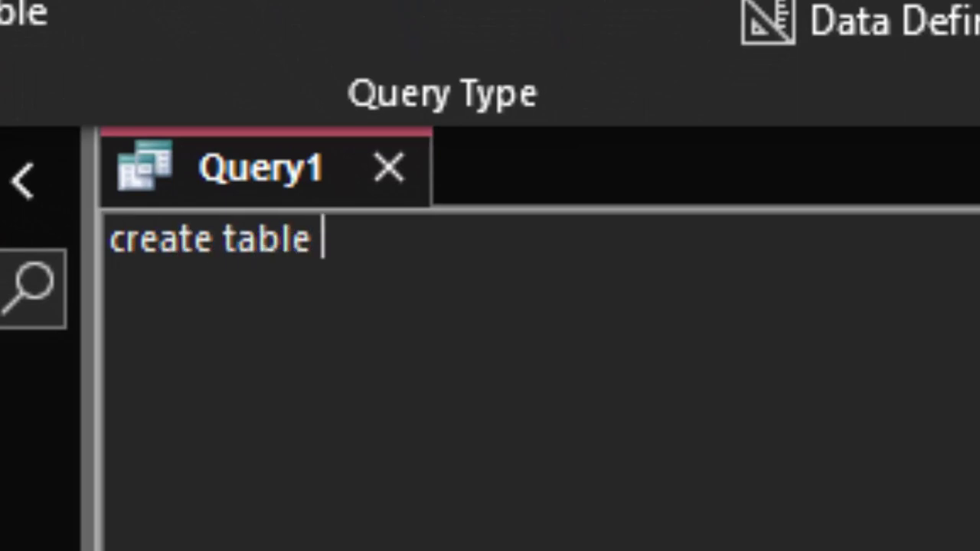
text(Tab)
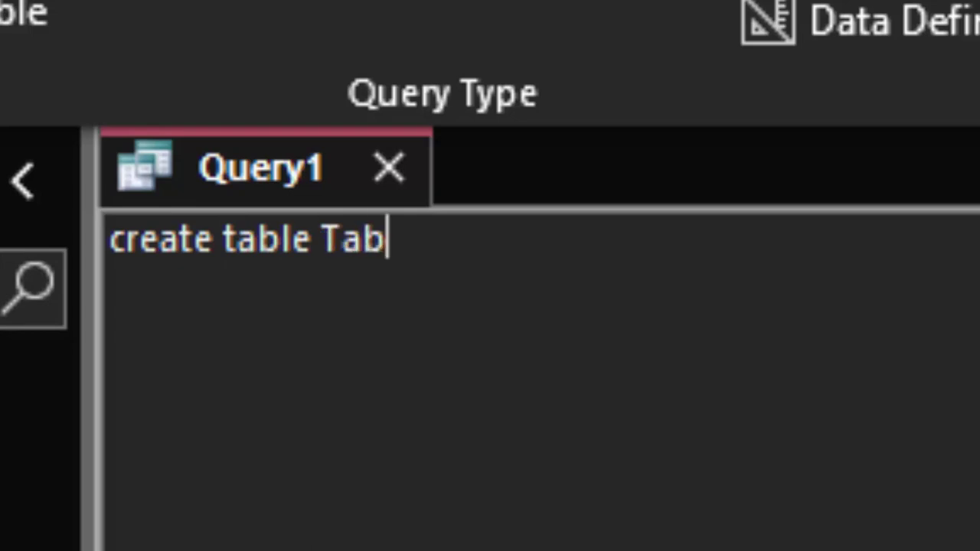
text(le1)
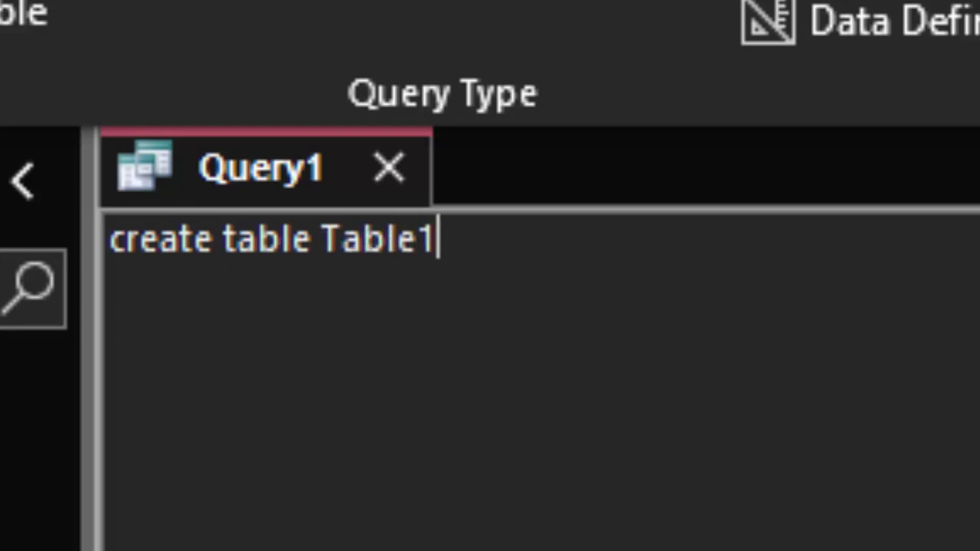
text(()
text(R)
key(BackSpace)
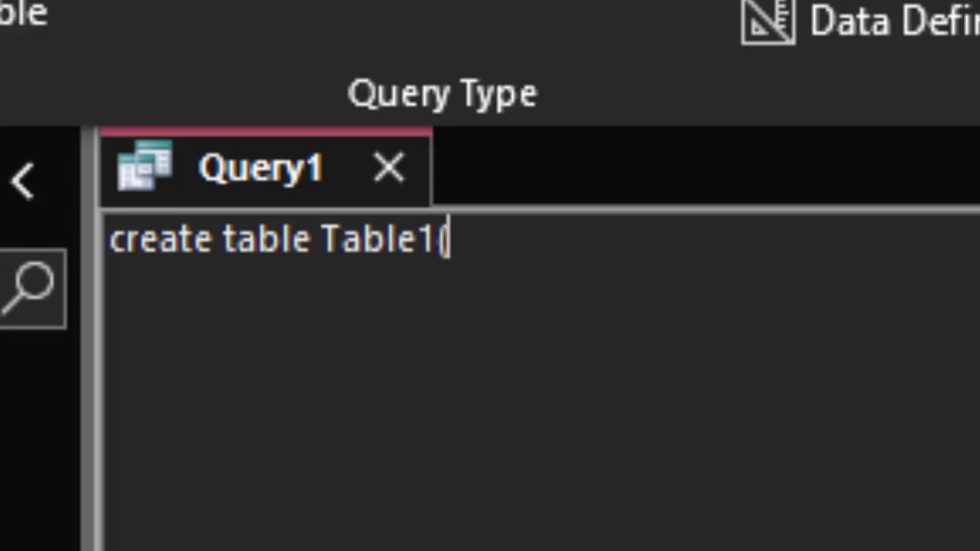
text(Id)
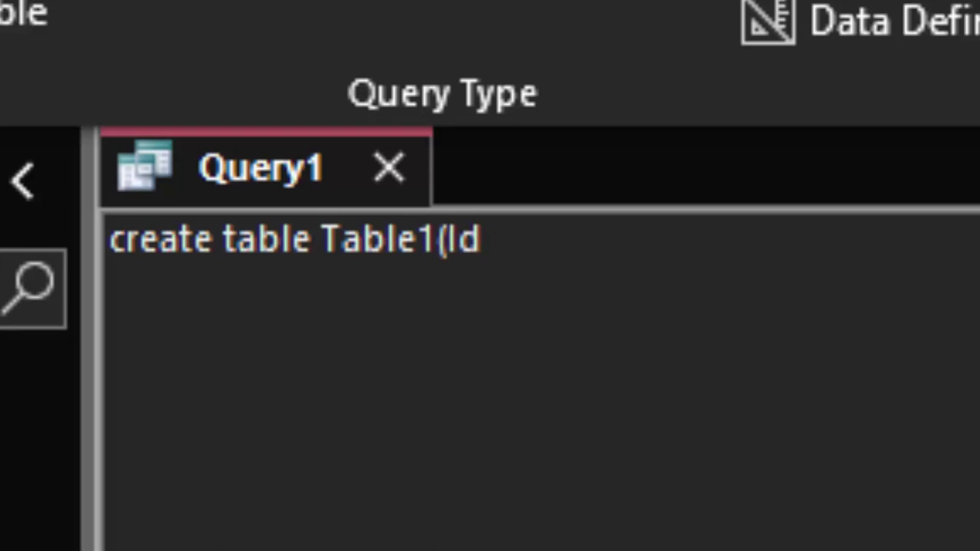
text( numbe)
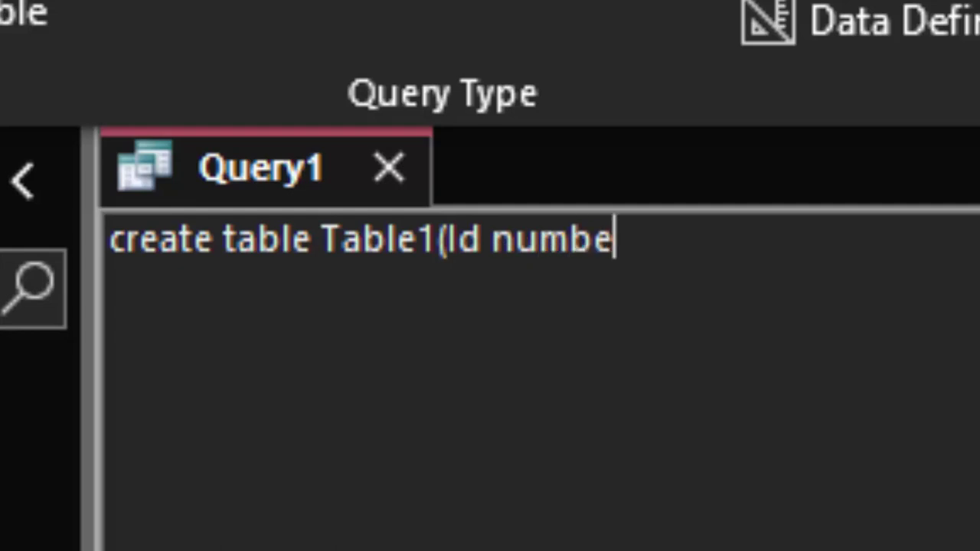
text(r )
text(pr)
text(im)
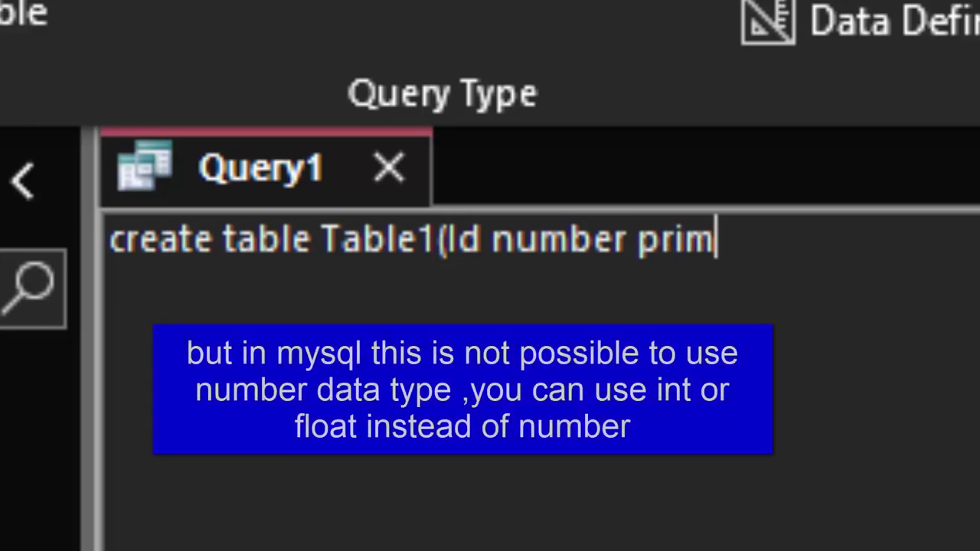
text(ar)
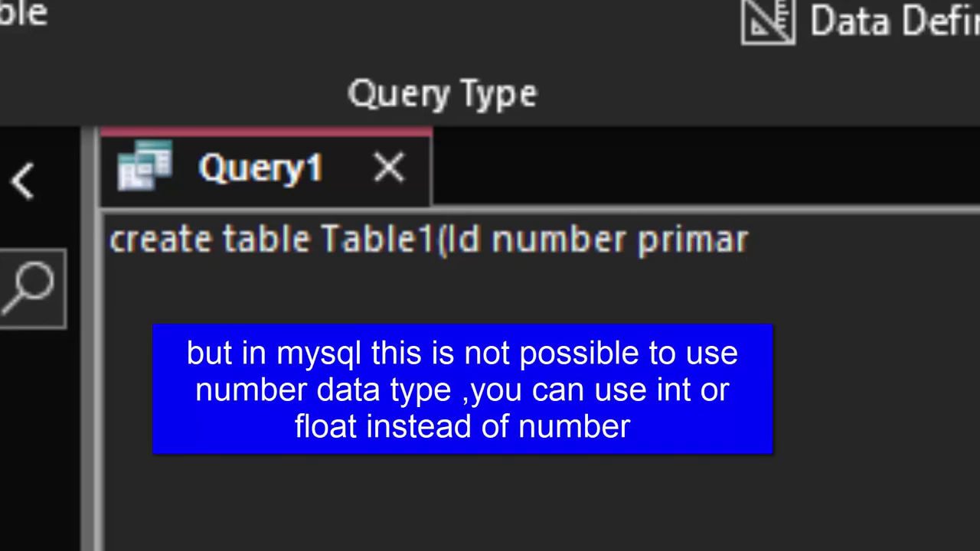
text(y ke)
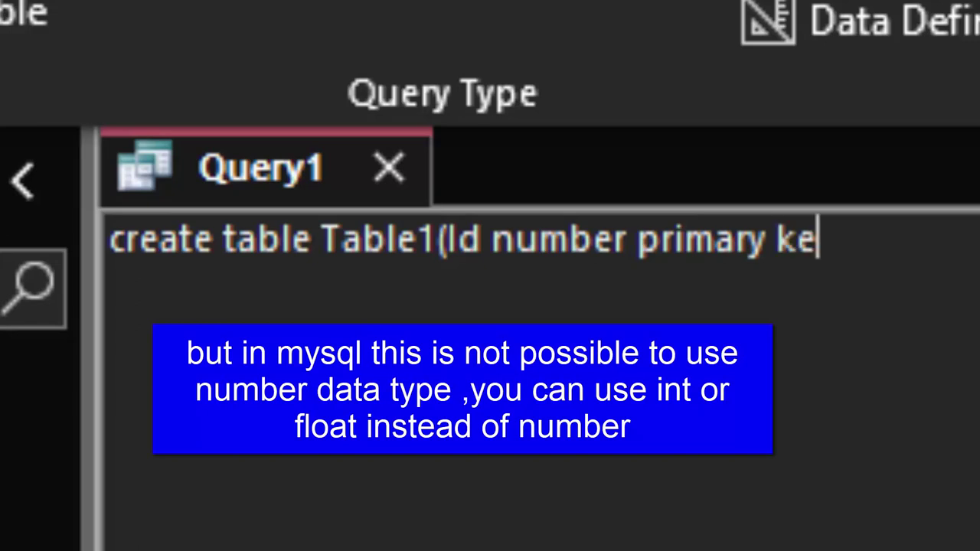
text(y)
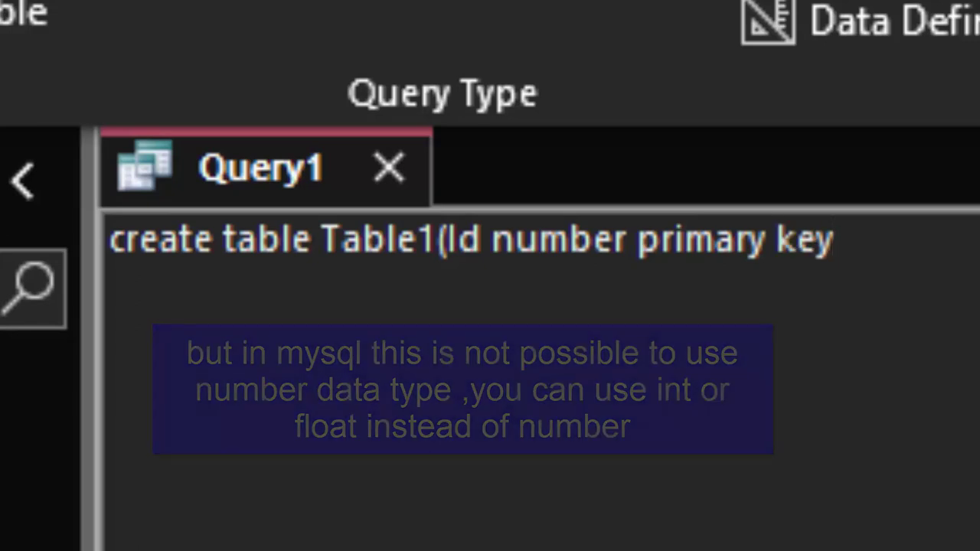
text(,)
text(Na)
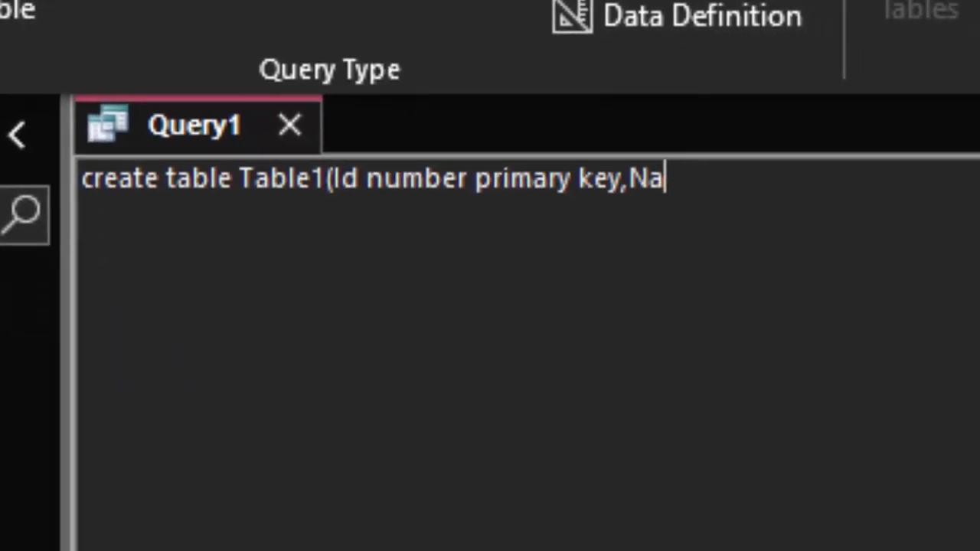
text(me )
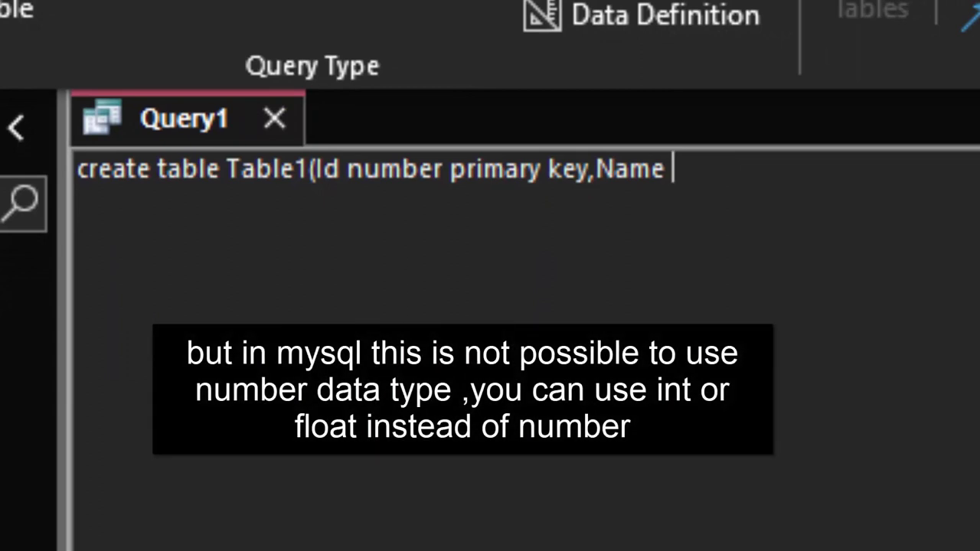
text(char()
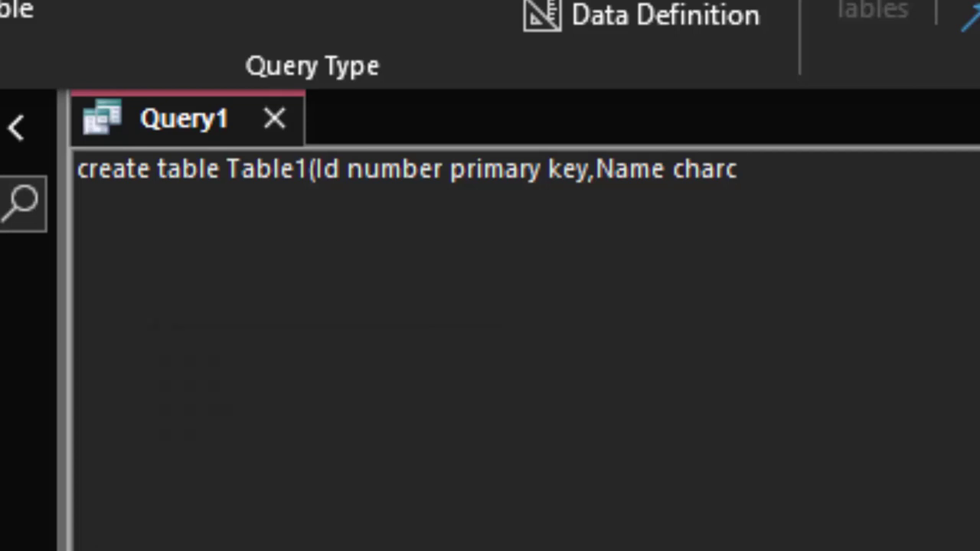
text(40))
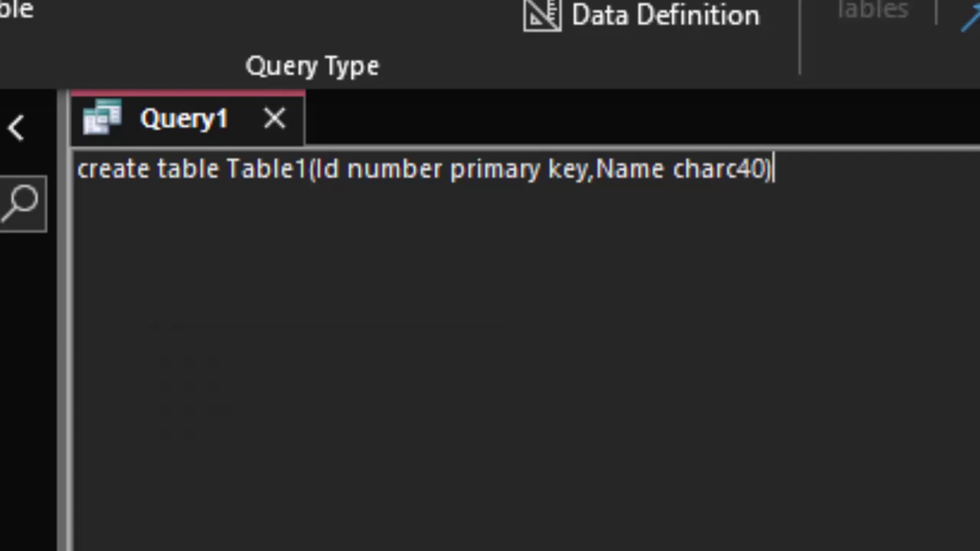
text();)
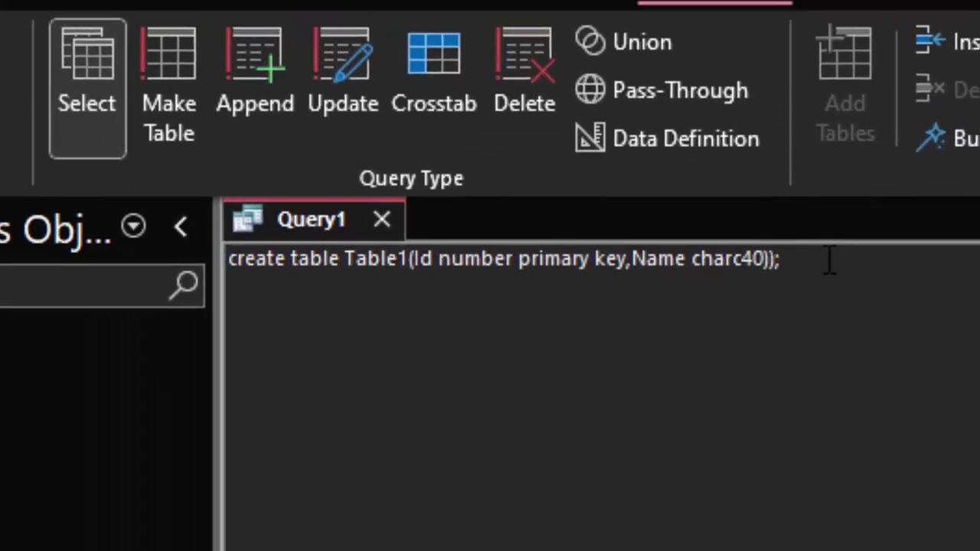
drag(816, 318, 337, 319)
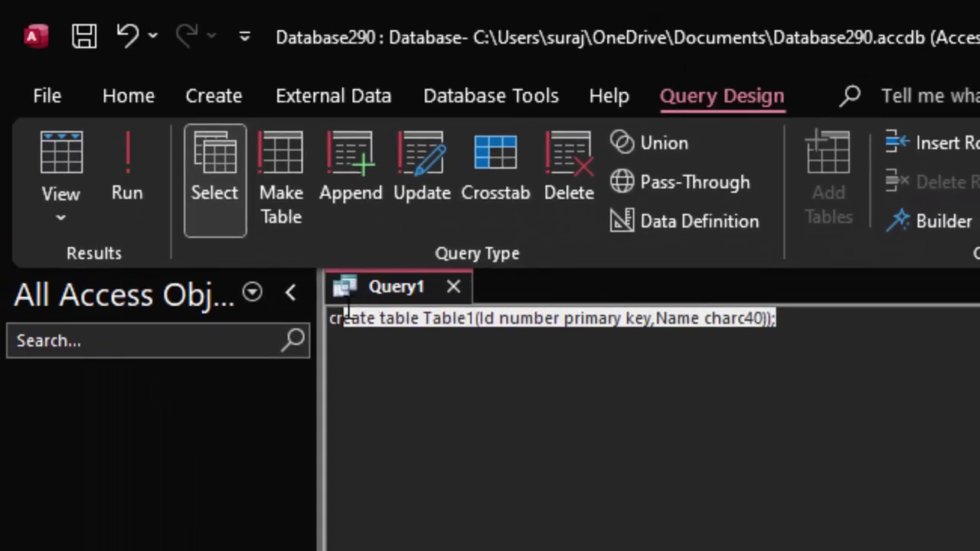
- Fix the faulty charc40 type to char(40) and run the query to create Table1
click(145, 157)
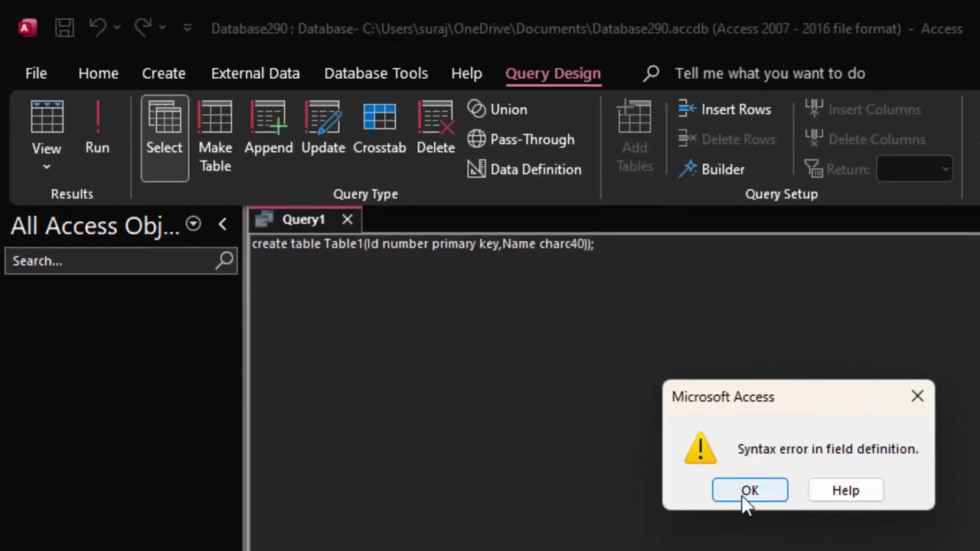
click(743, 496)
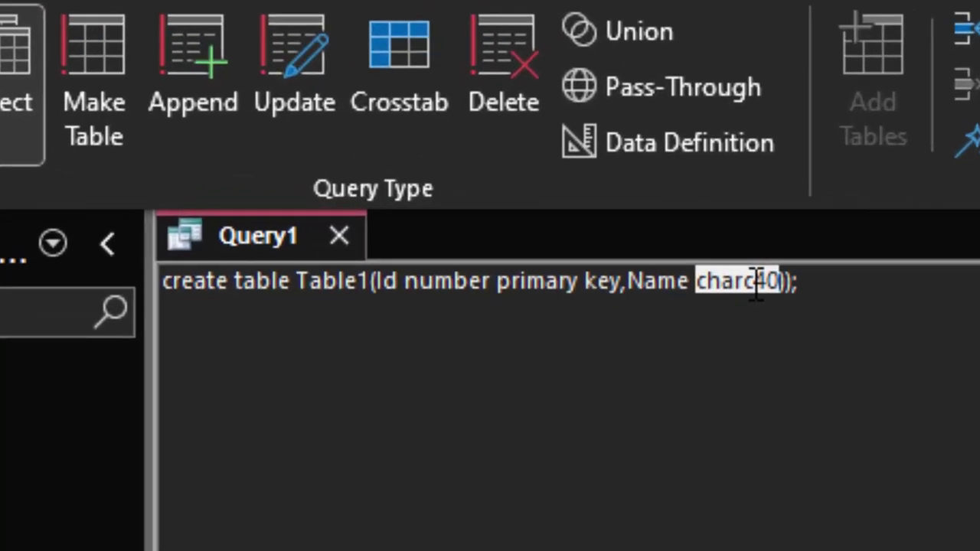
click(880, 310)
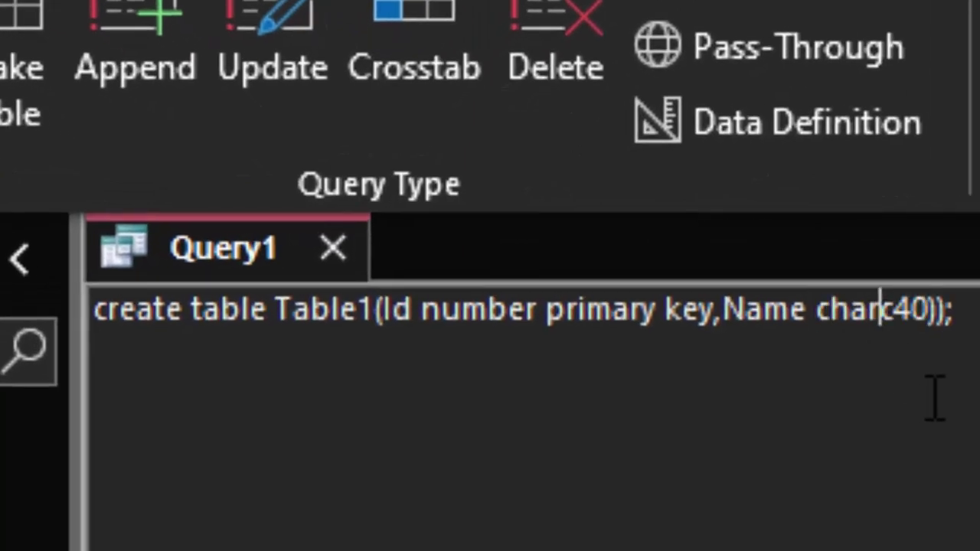
click(897, 311)
key(BackSpace)
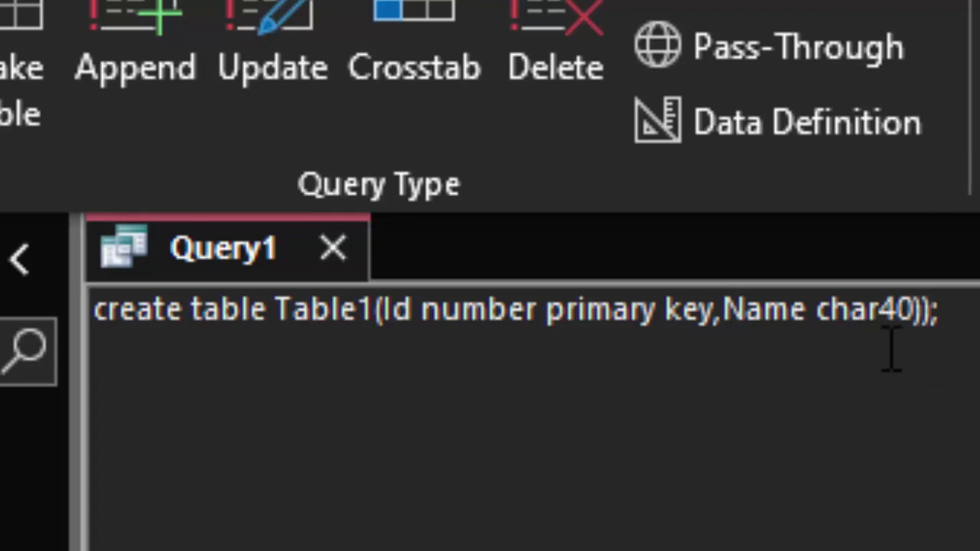
key(Delete)
key(Delete)
key(Delete)
key(ctrl+z)
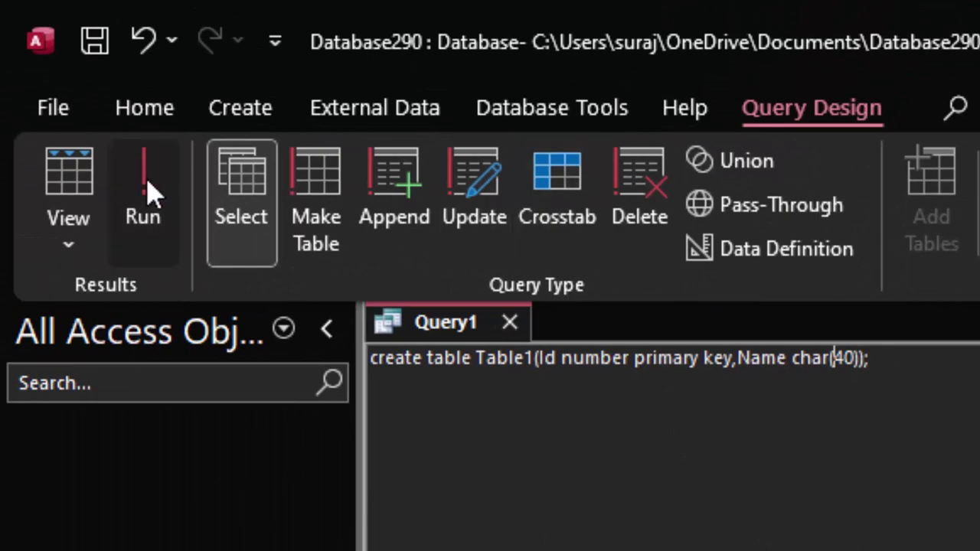
click(151, 201)
- Open Table1, widen the Name column, and add the record 45, Ram
double_click(121, 478)
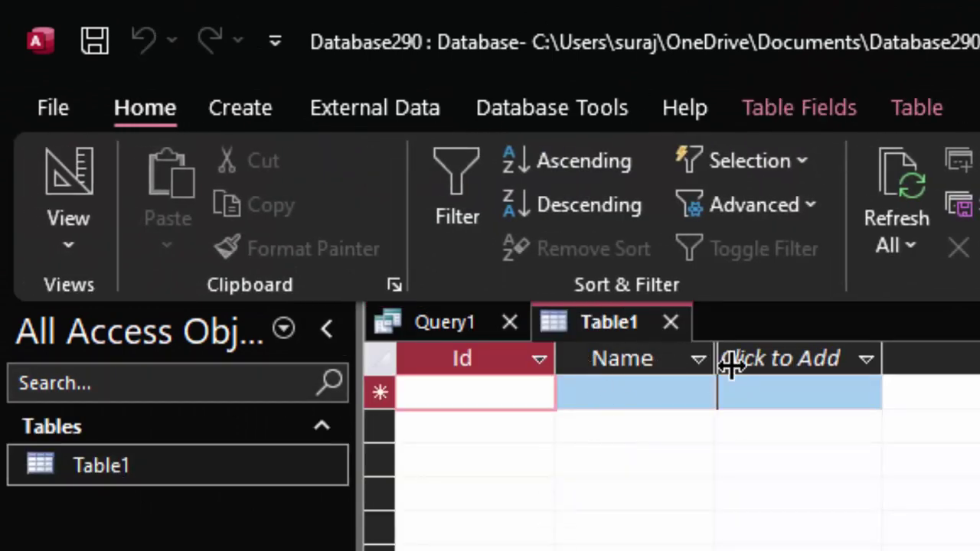
drag(715, 358, 734, 358)
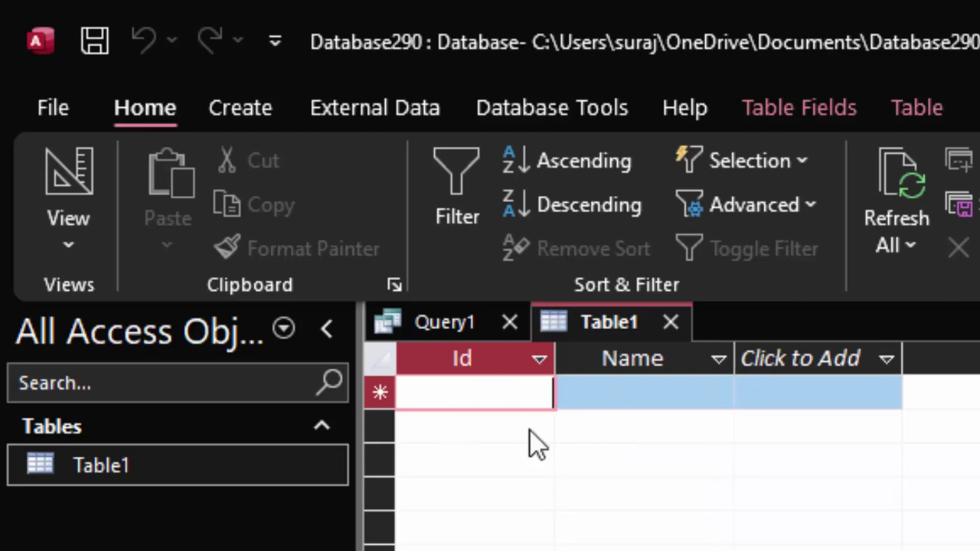
text(45)
key(Tab)
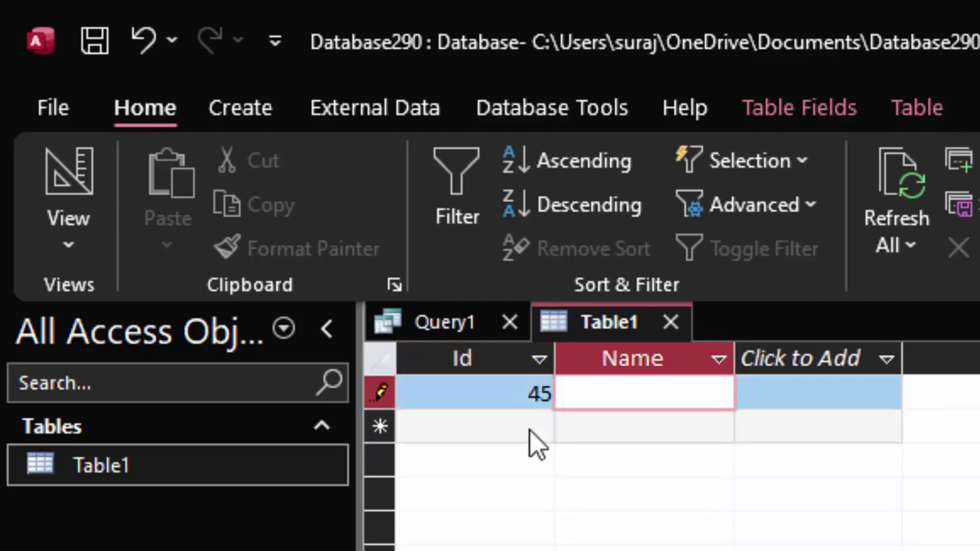
text(Ram)
key(Tab)
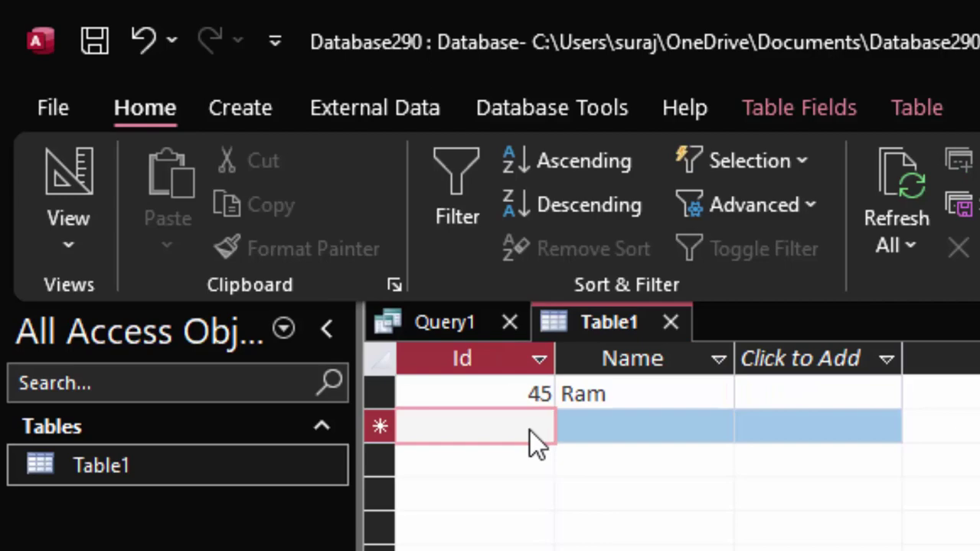
- Enter a second record 45, Gauarv, triggering the duplicate primary-key error
text(45)
key(Tab)
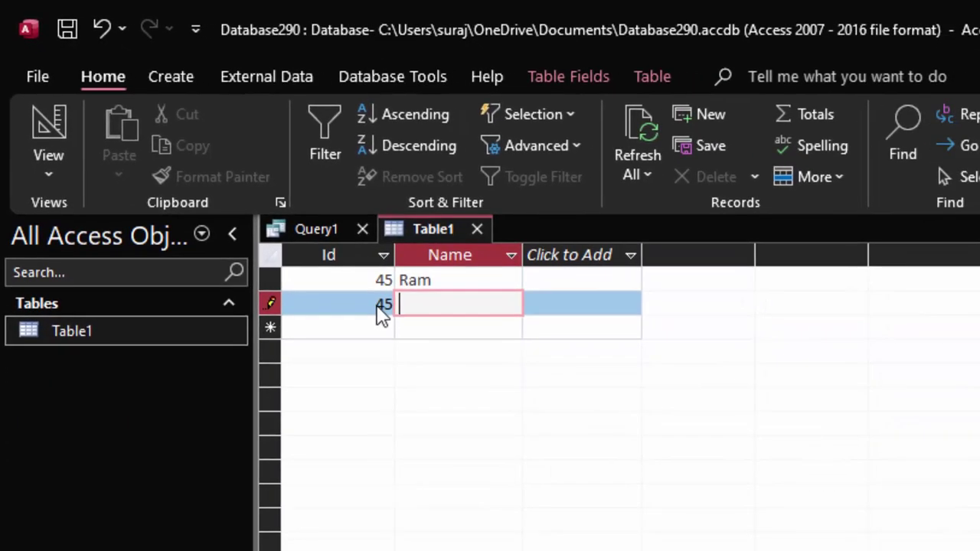
text(Gauarv)
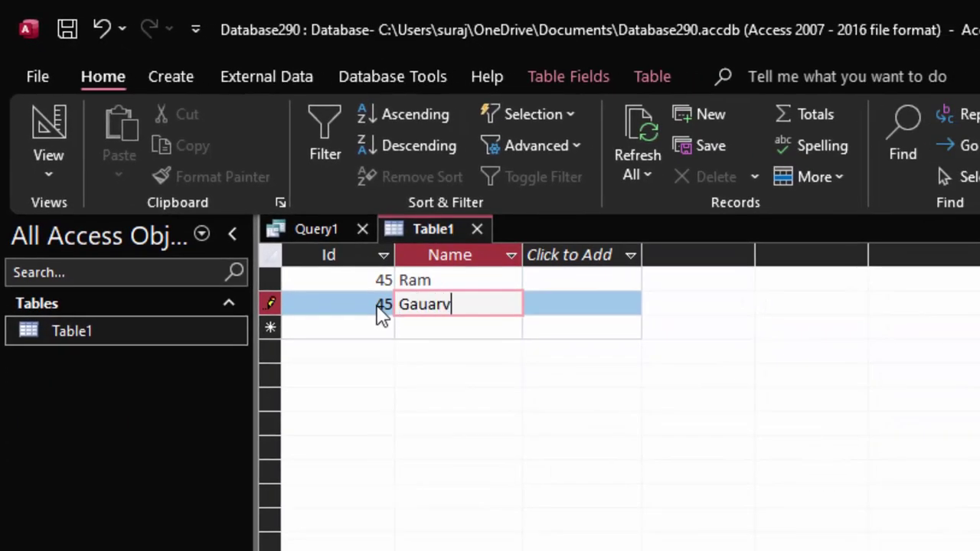
key(Tab)
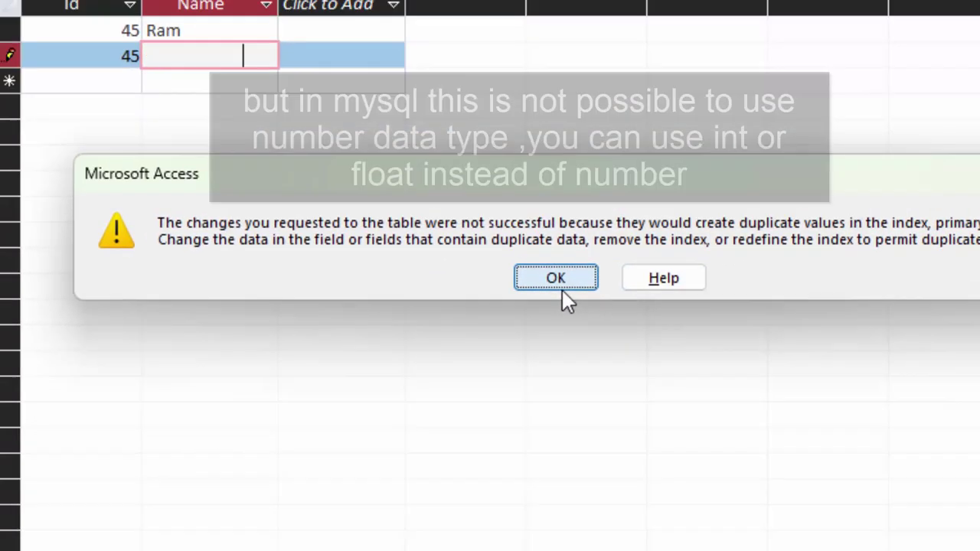
- Change the duplicate record's Id to 12 and add the record 13, Ram
click(561, 288)
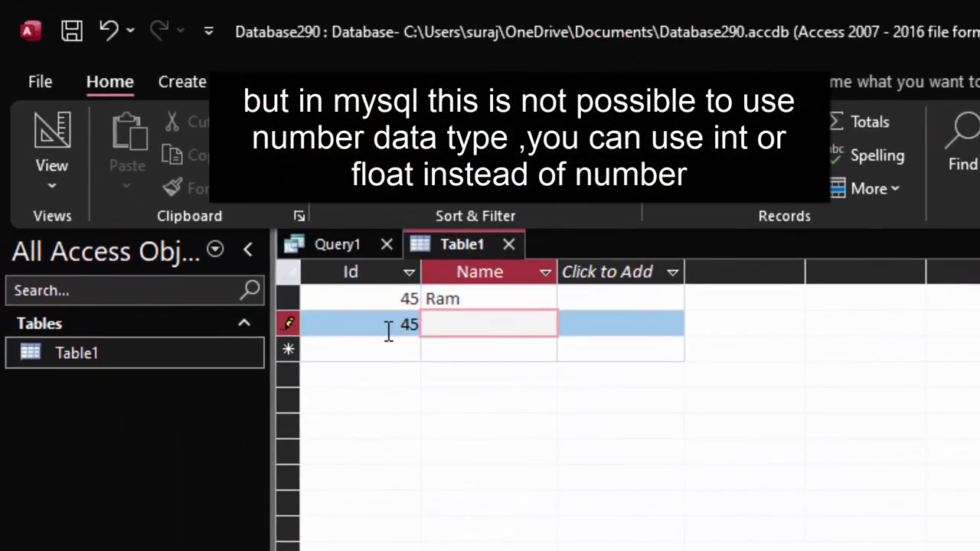
key(shift+Tab)
key(BackSpace)
text(12)
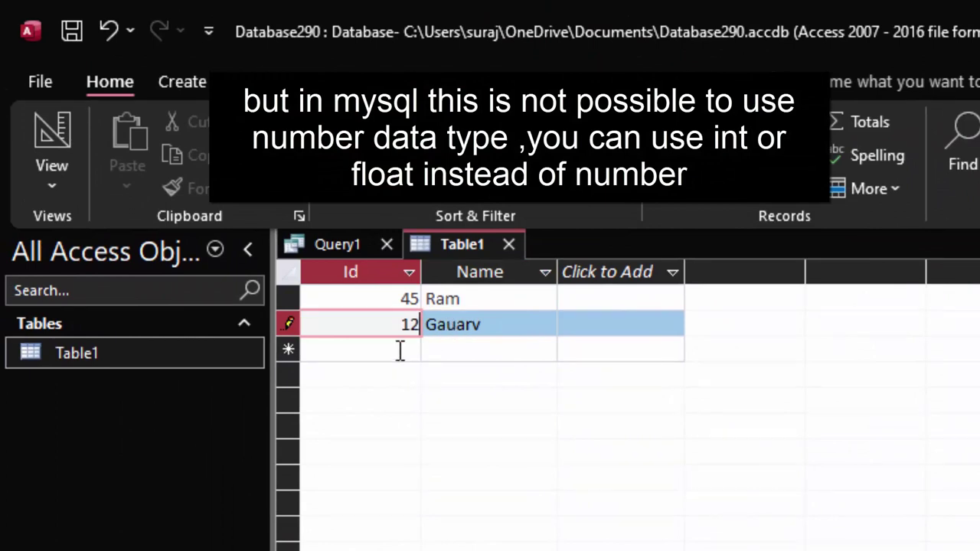
click(401, 349)
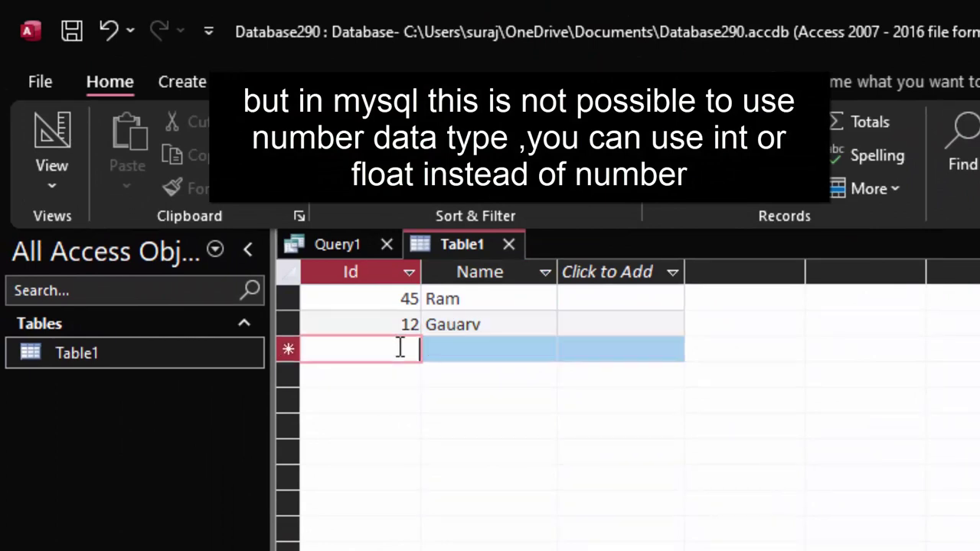
text(13)
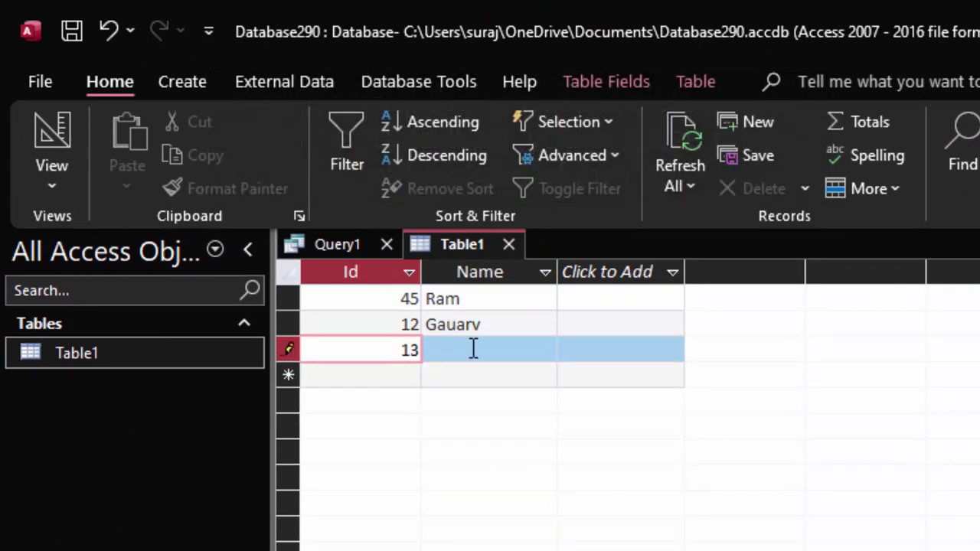
key(Tab)
click(502, 352)
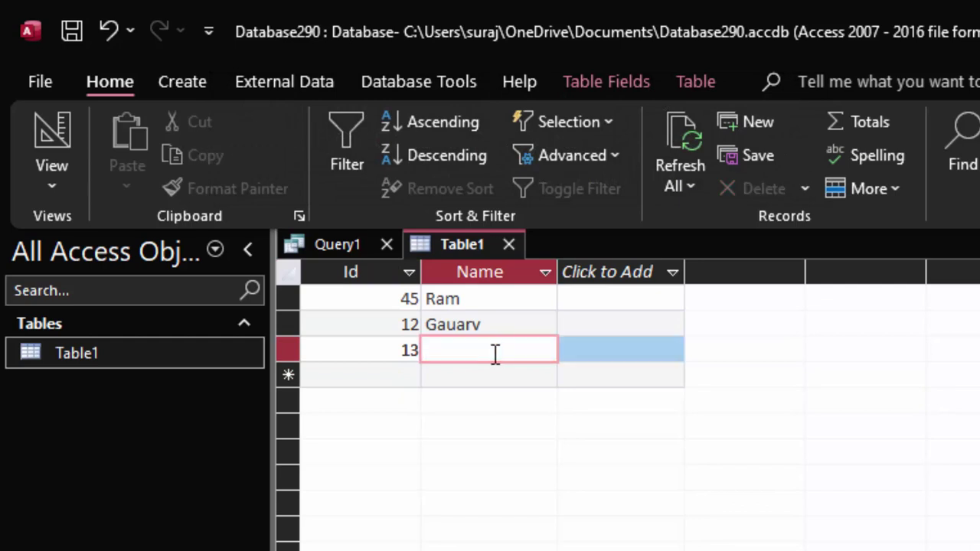
text(Ram)
key(Tab)
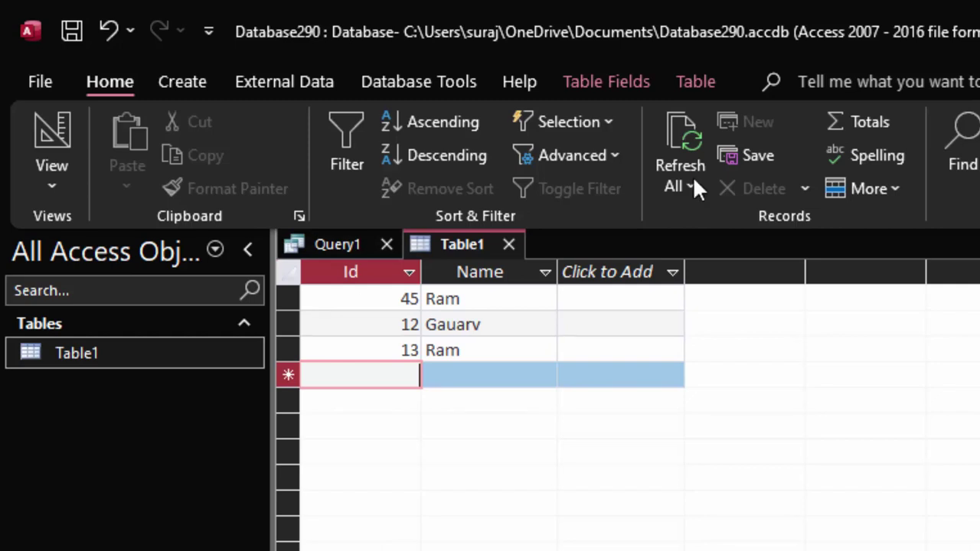
- Launch the MySQL 8.0 Command Line Client from a Start search for 'my'
key(super)
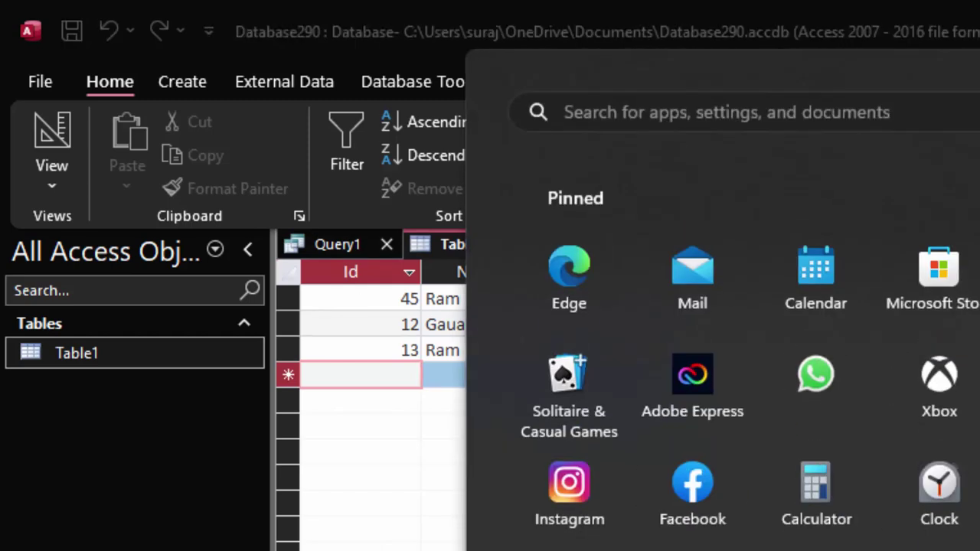
text(mySQL Workbench 8.0 CE)
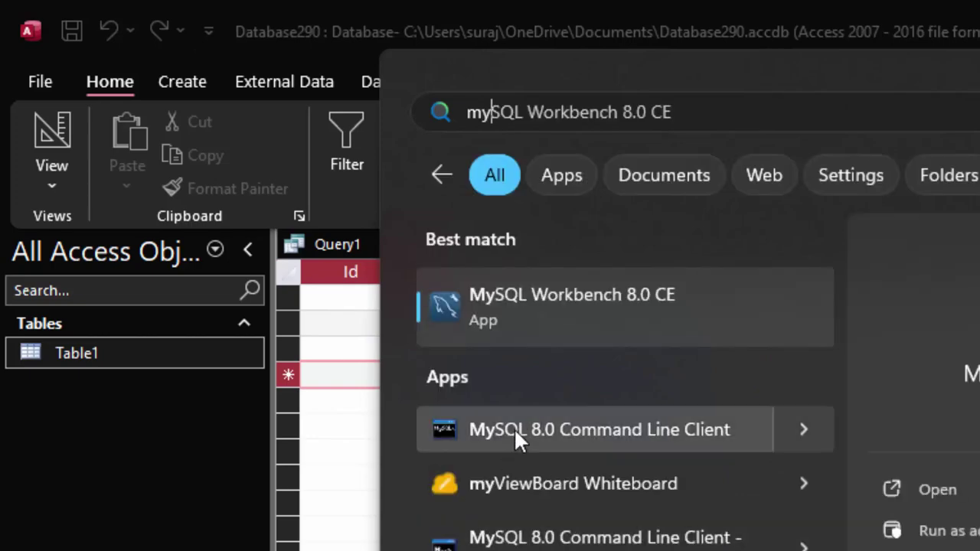
click(514, 428)
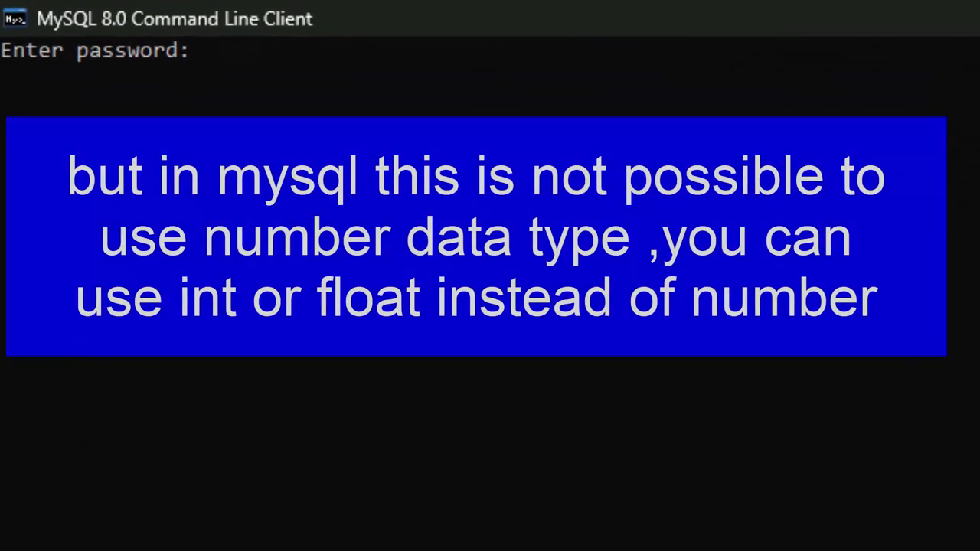
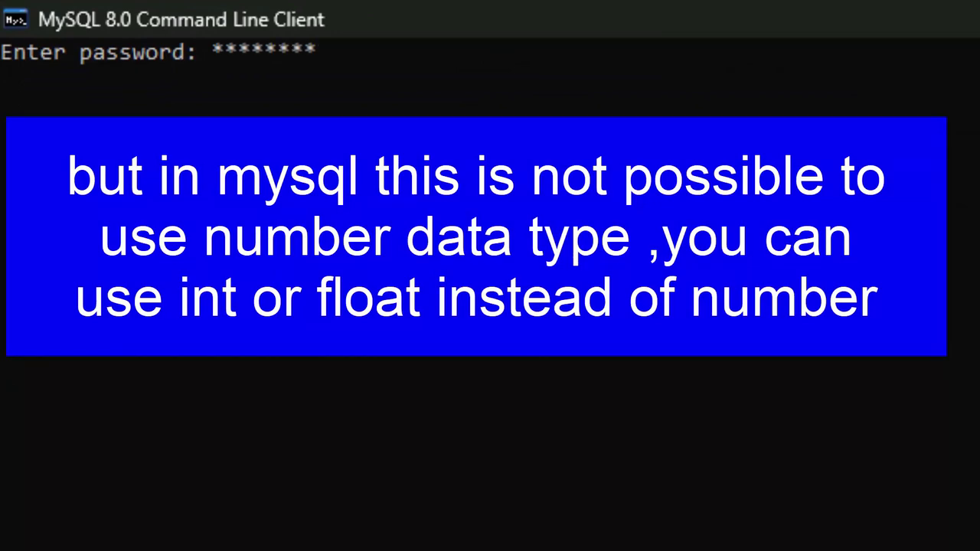
- Log in with the password and run show databases; to list all databases
key(Return)
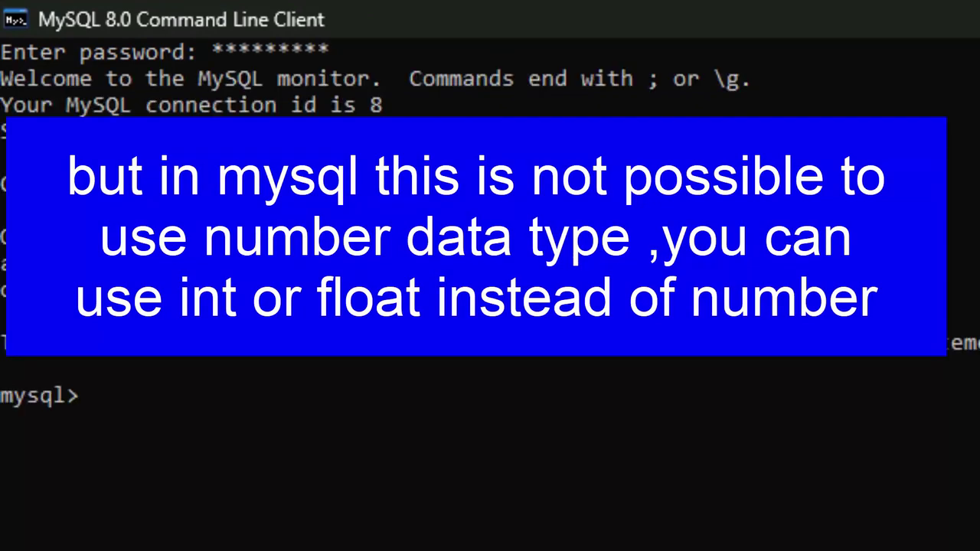
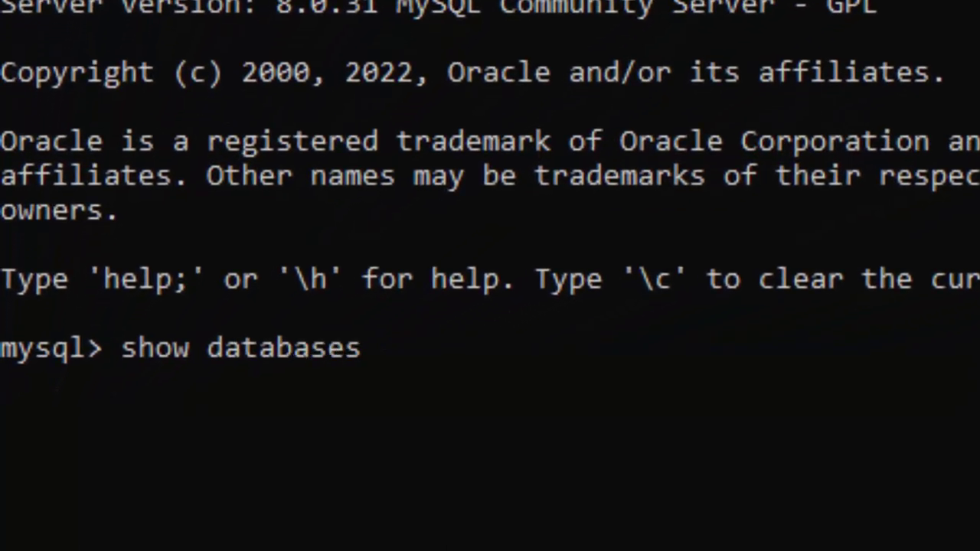
key(Return)
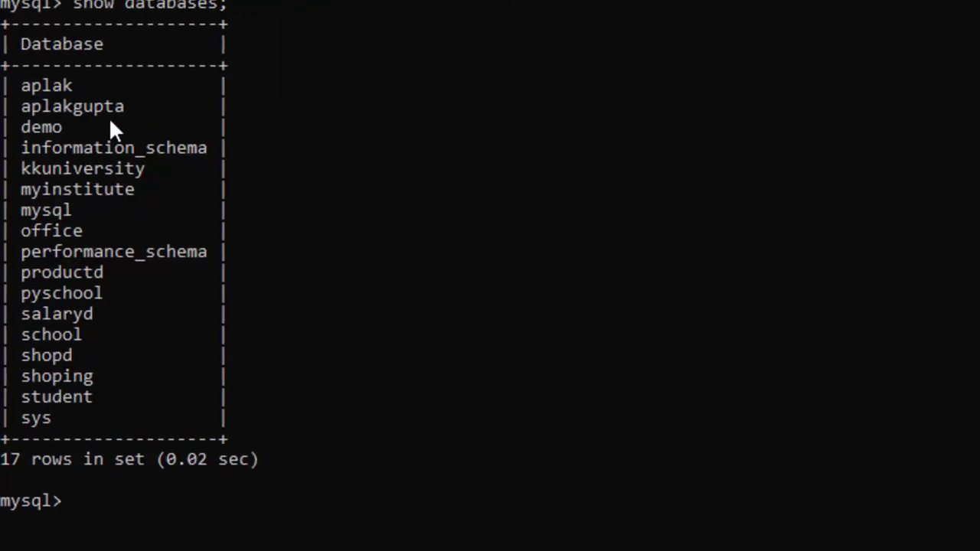
- Switch to the aplak database and list its tables, showing school_management
text(us)
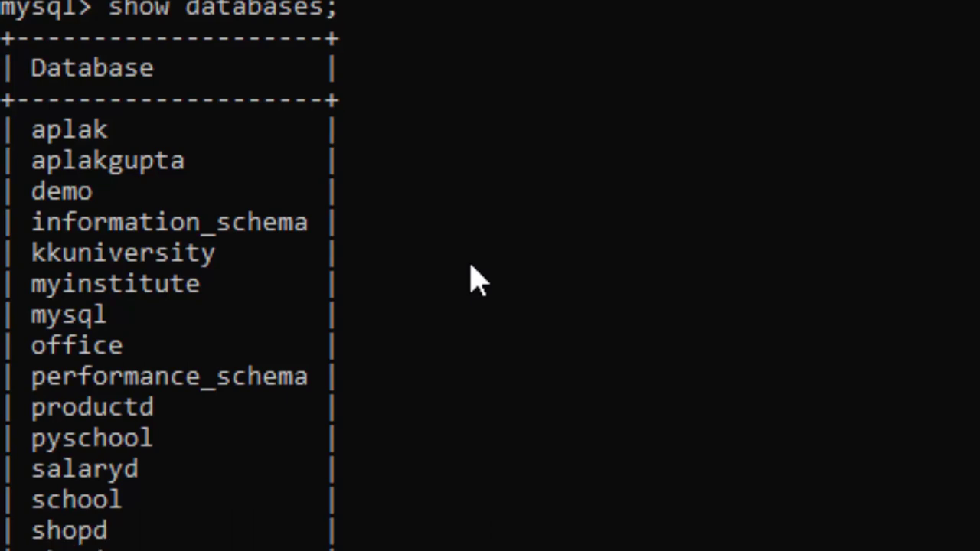
text(lak)
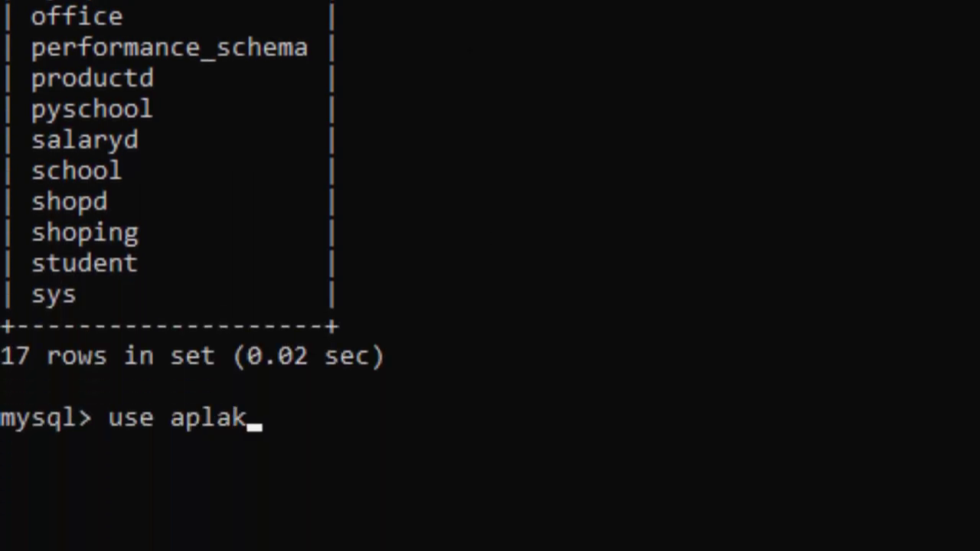
text(;)
key(Return)
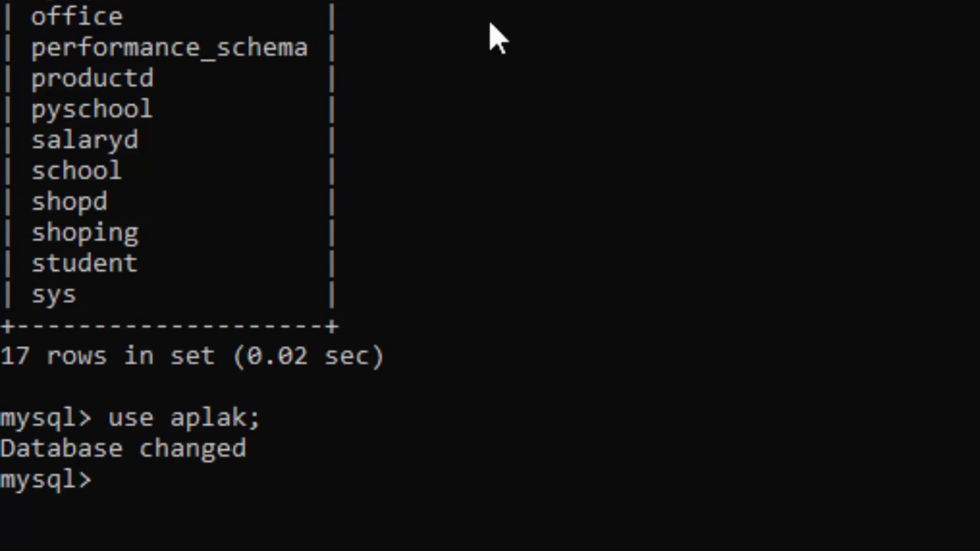
text(sho)
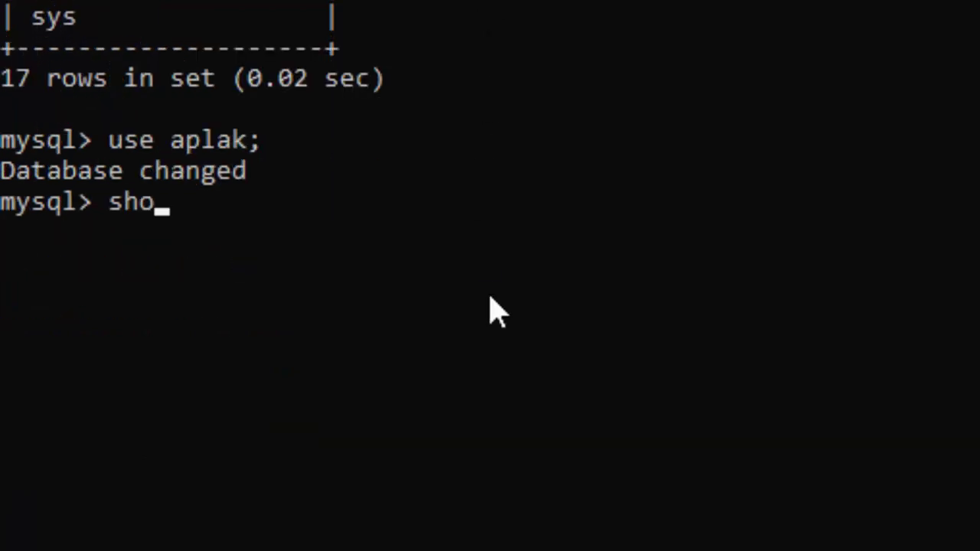
text(w tables;)
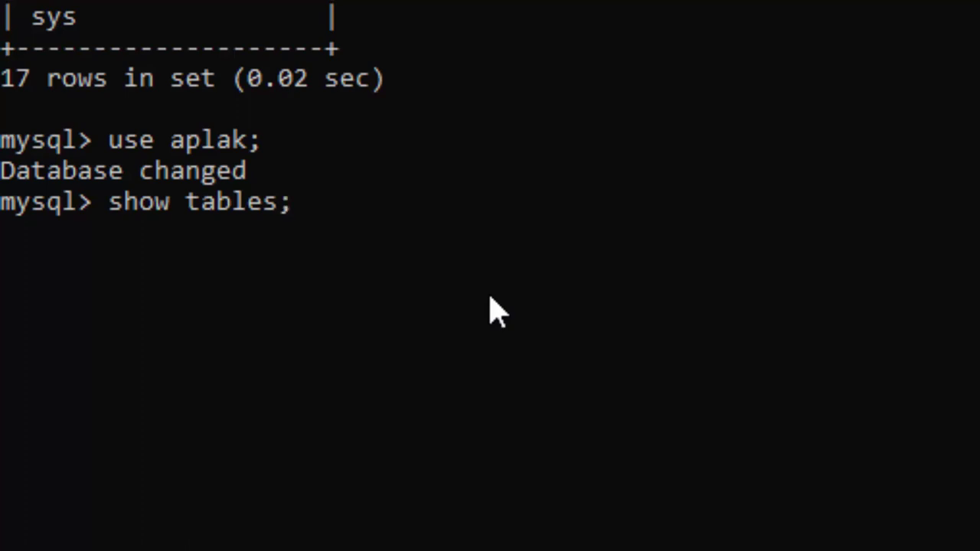
key(Return)
scroll(387, 326, down, 1)
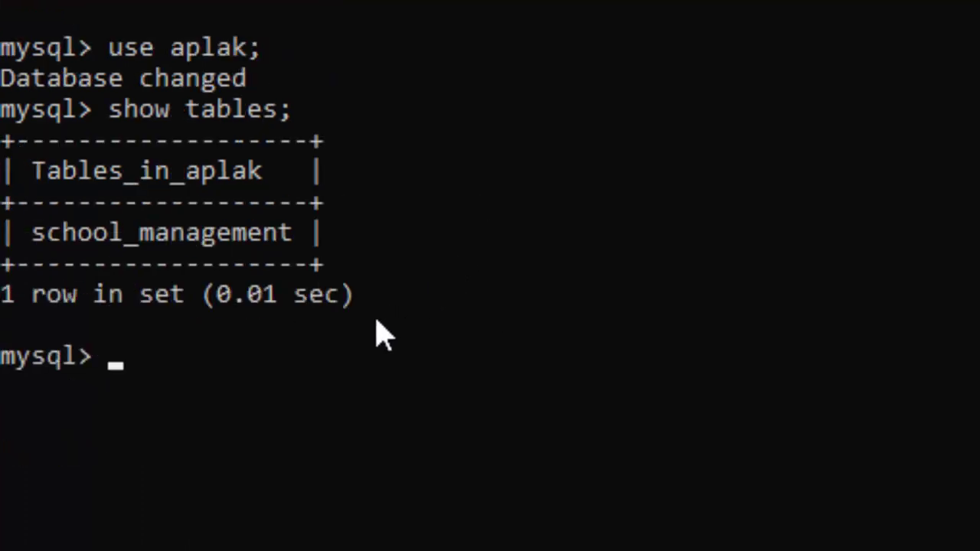
text(cre)
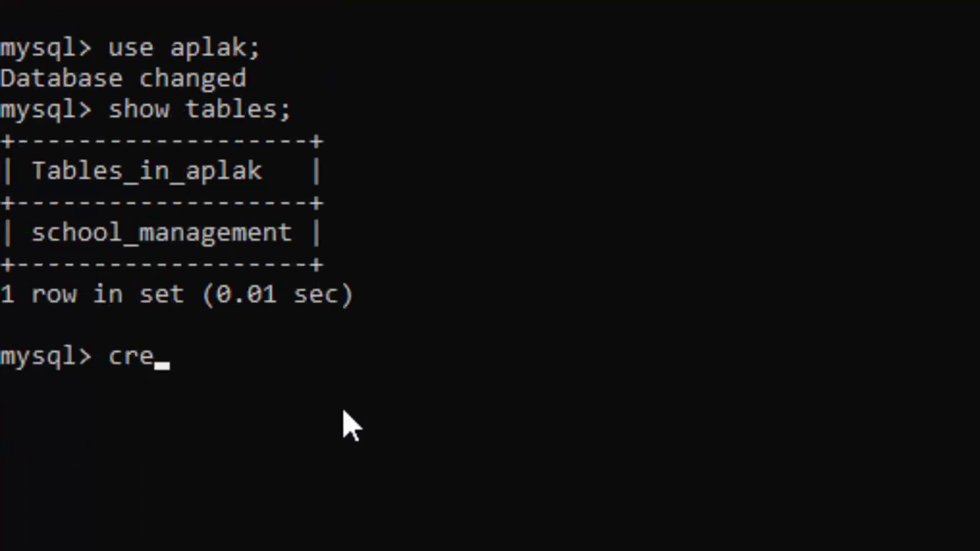
text(ate ta)
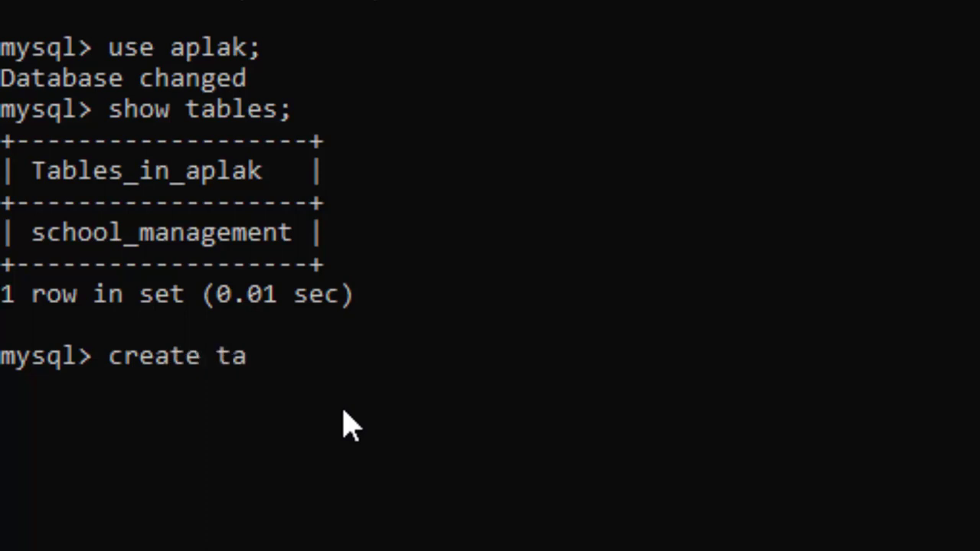
text(ble St)
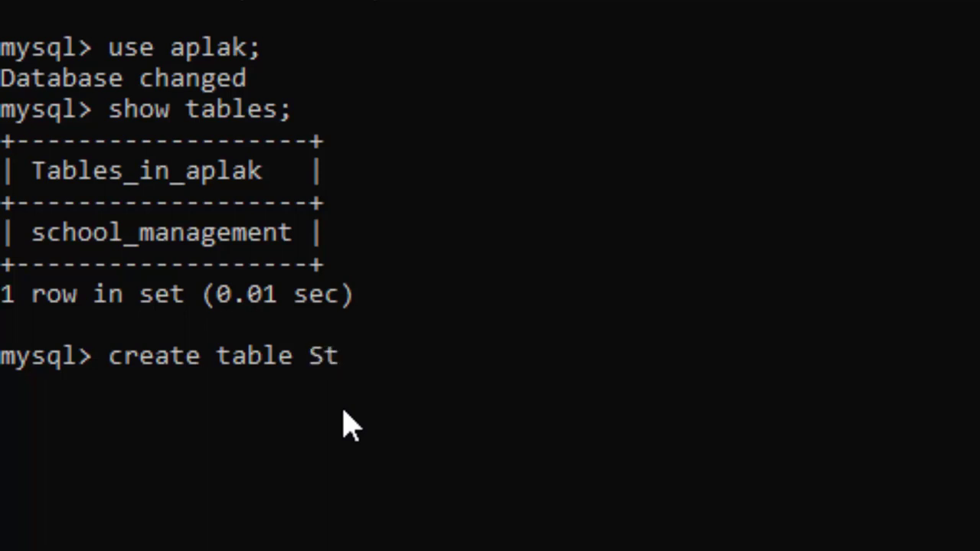
text(udent()
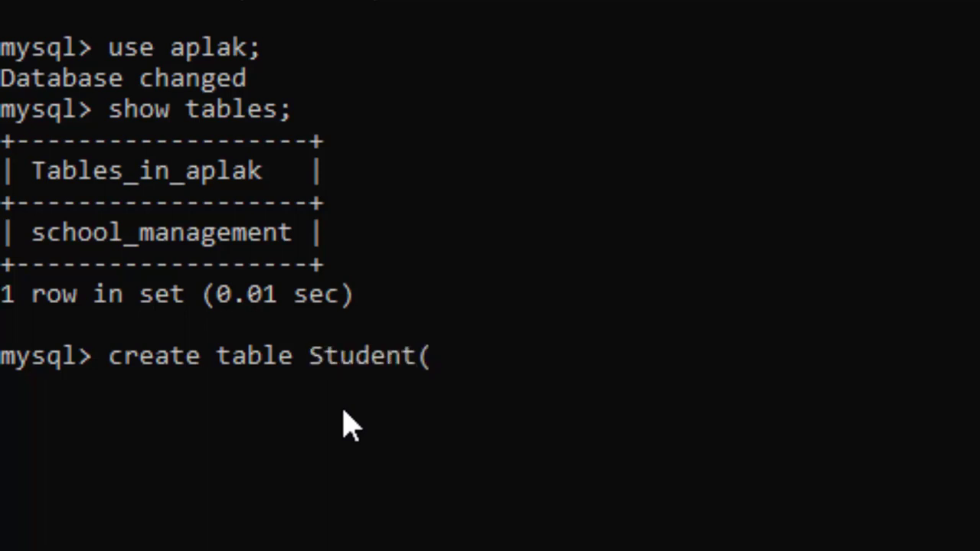
text(id )
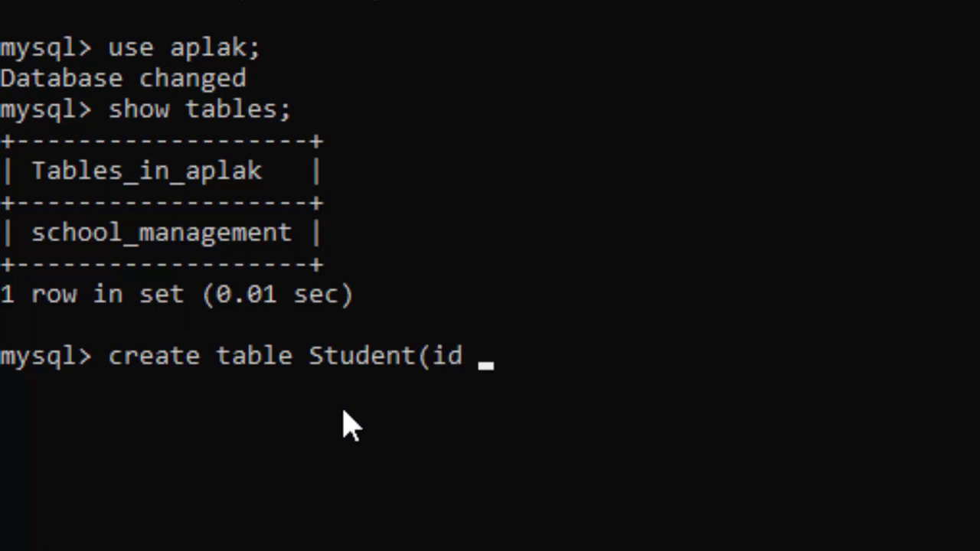
text(numbe)
- Run the create table Student command with id number and Name varchar, getting ERROR 1064
text(r)
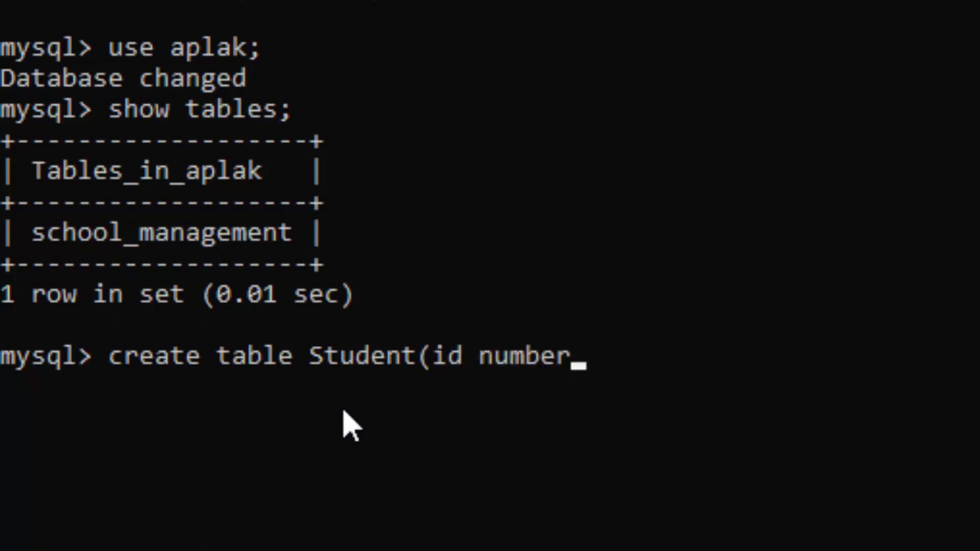
text( primary)
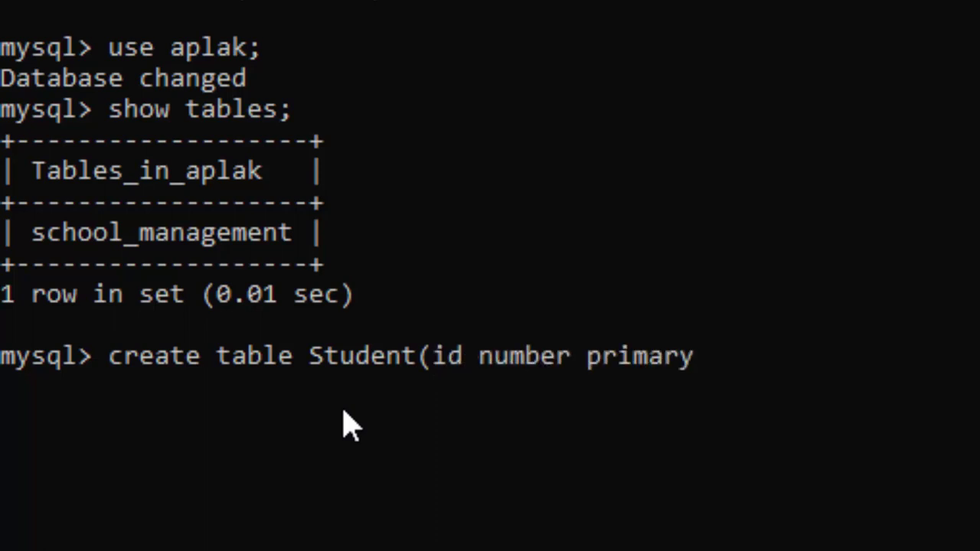
text(key,)
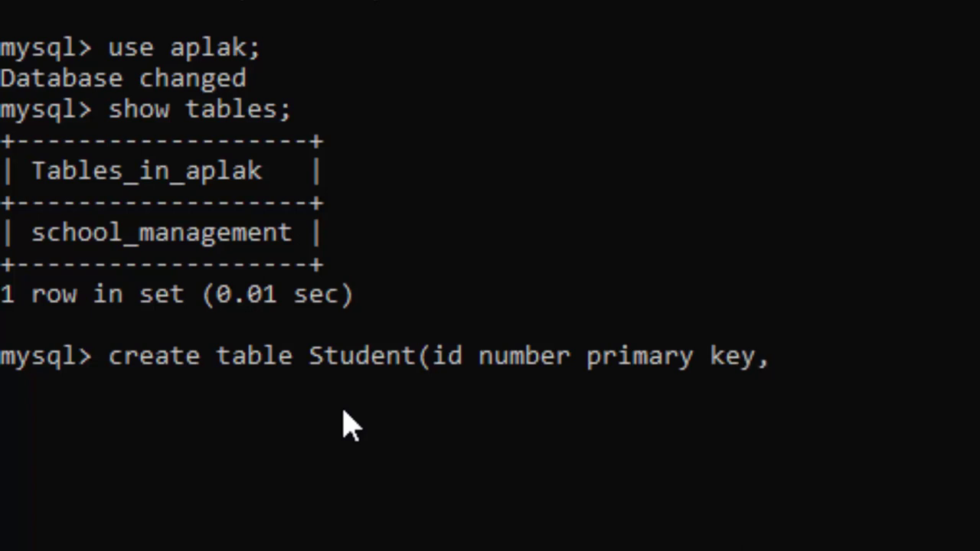
text(Na)
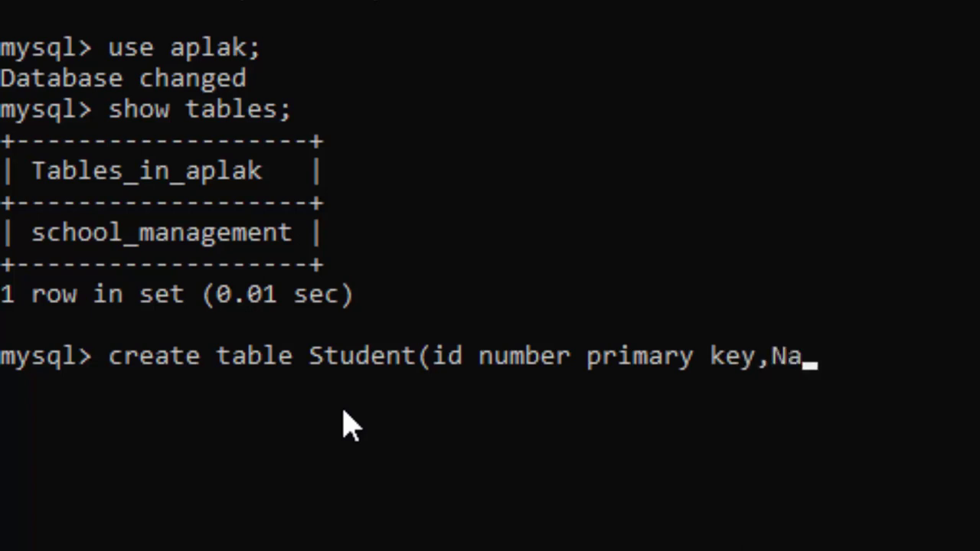
text(me va)
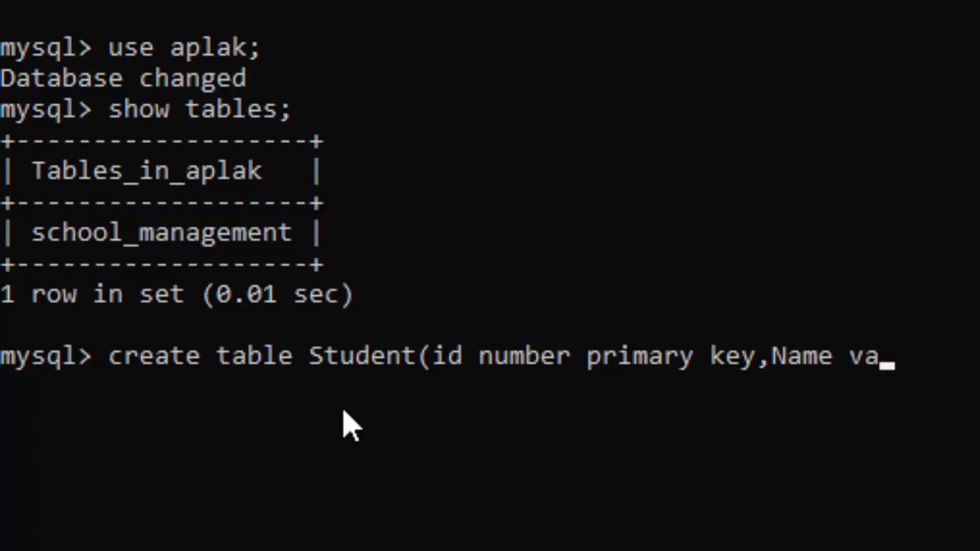
text(rchar)
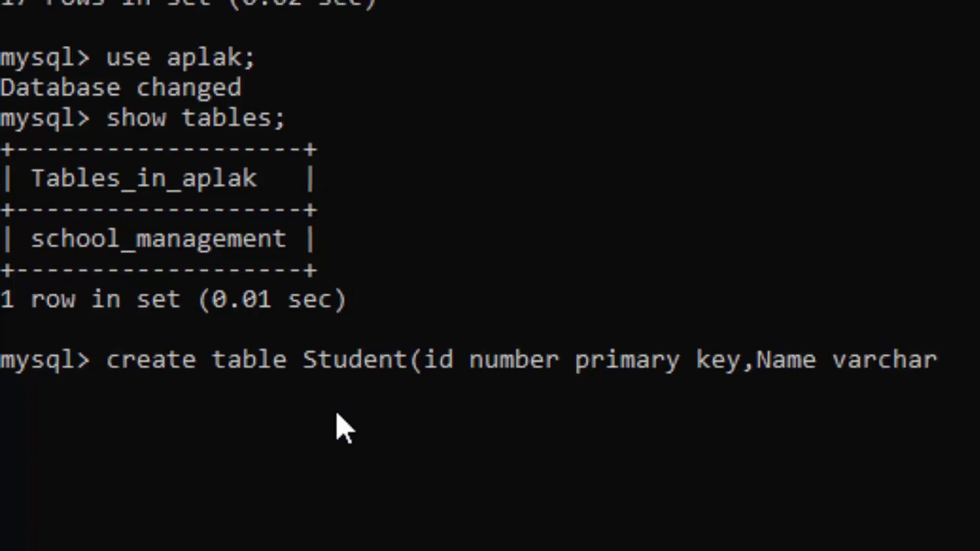
text(()
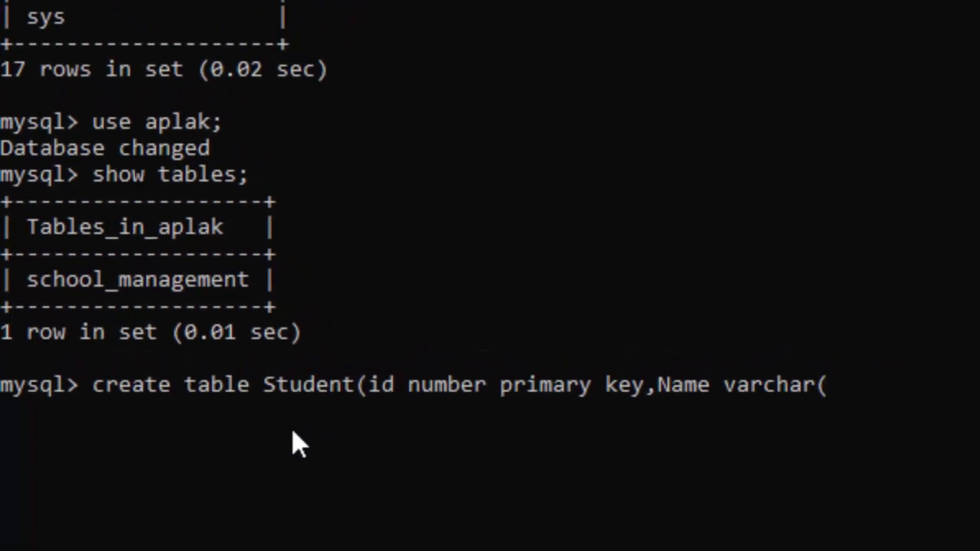
text(2)
text(0)
text(;)
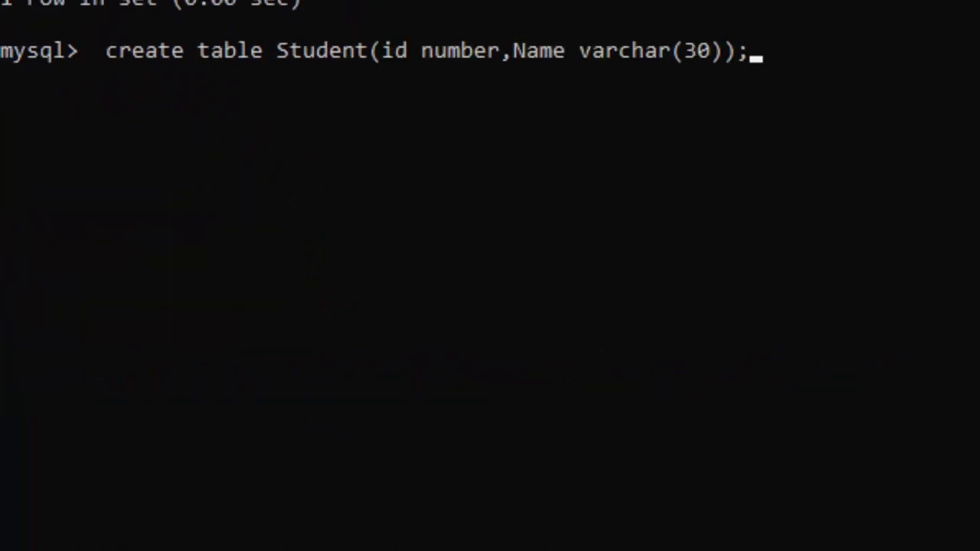
key(Return)
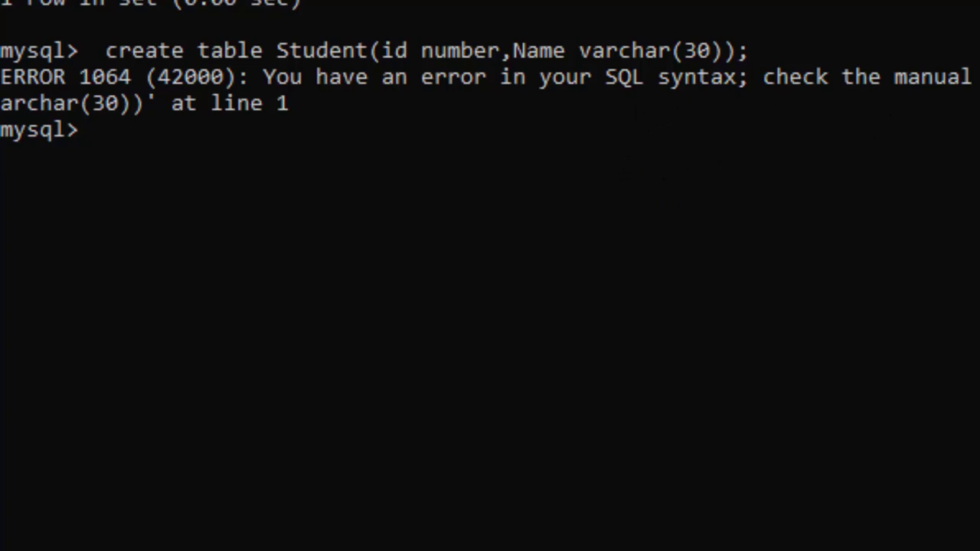
- Rerun create table Student using id int primary key and Name varchar(30)
text(create table Student(id number primary key,Name varchar(20));)
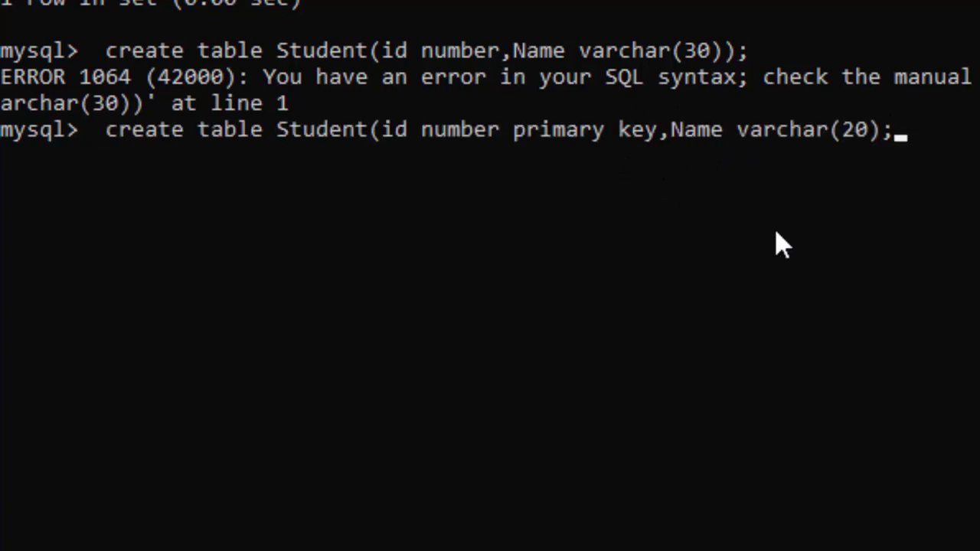
text(\)
key(BackSpace)
key(BackSpace)
key(BackSpace)
key(BackSpace)
key(BackSpace)
key(BackSpace)
key(BackSpace)
key(BackSpace)
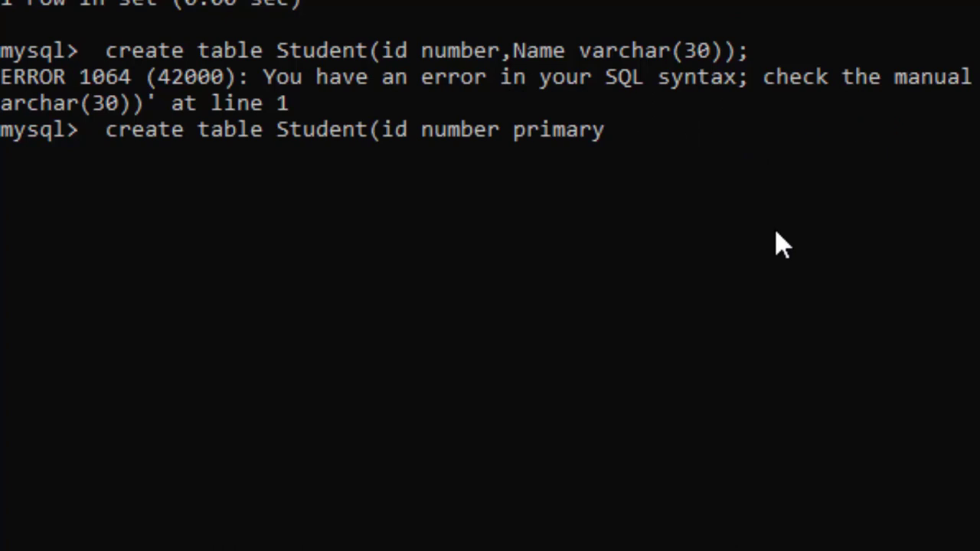
key(BackSpace)
key(BackSpace)
key(BackSpace)
key(BackSpace)
key(BackSpace)
key(BackSpace)
key(BackSpace)
key(BackSpace)
key(BackSpace)
key(BackSpace)
key(BackSpace)
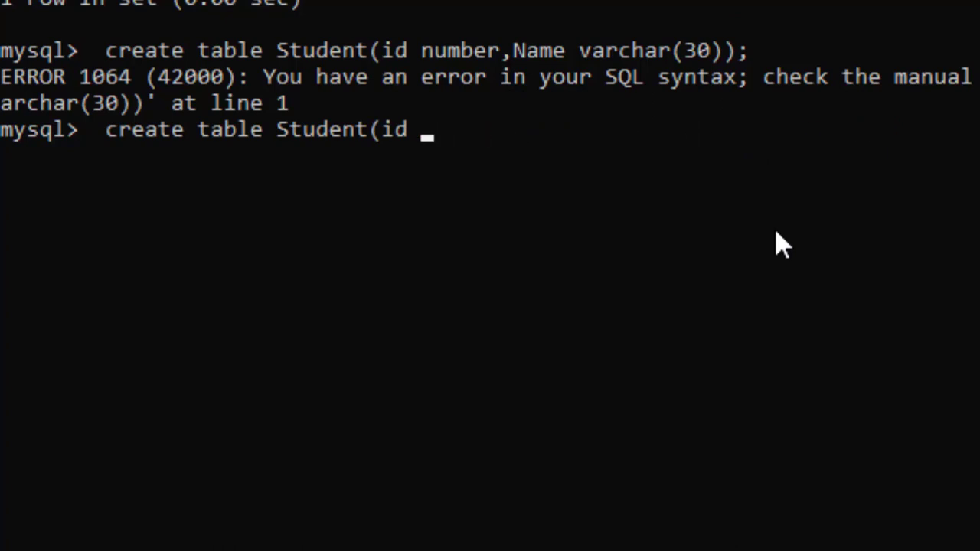
text(int p)
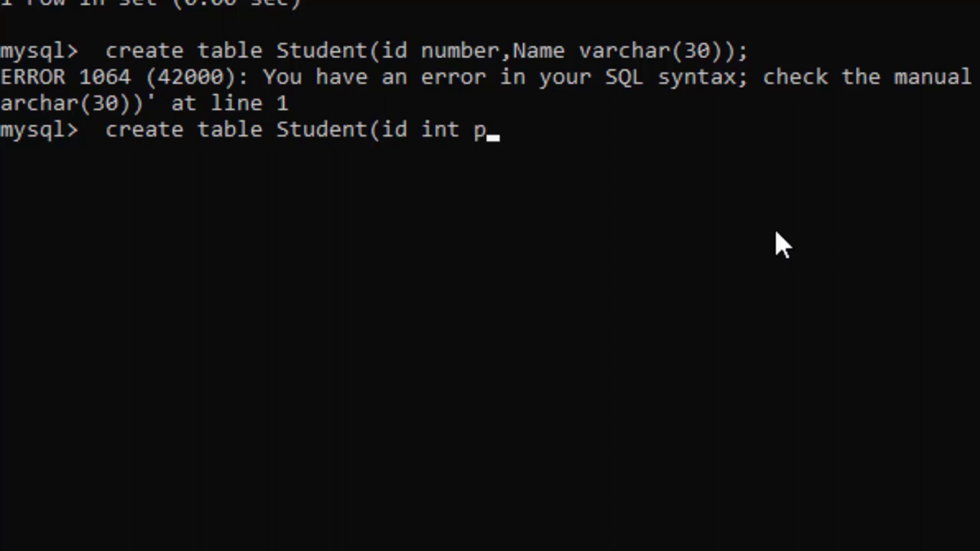
text(rimaru)
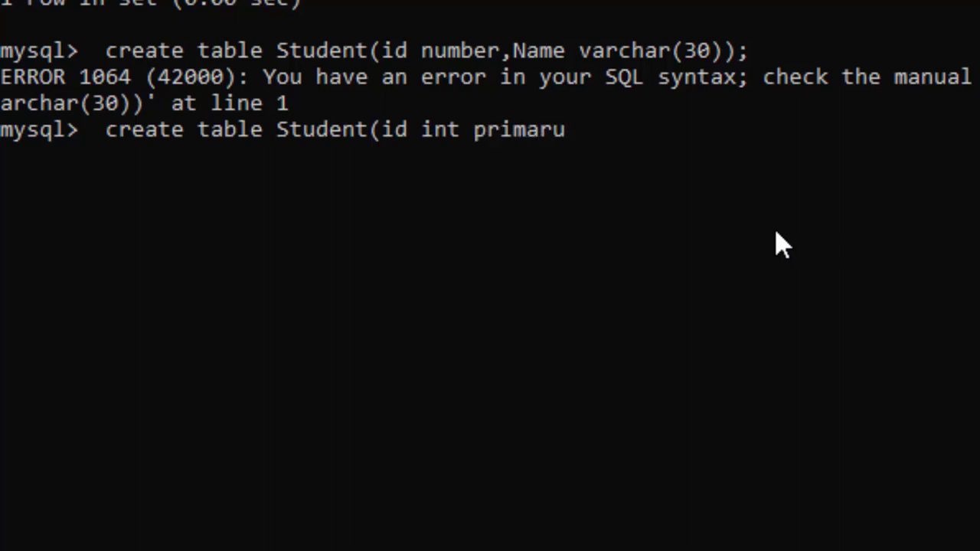
text(yk)
text(ey)
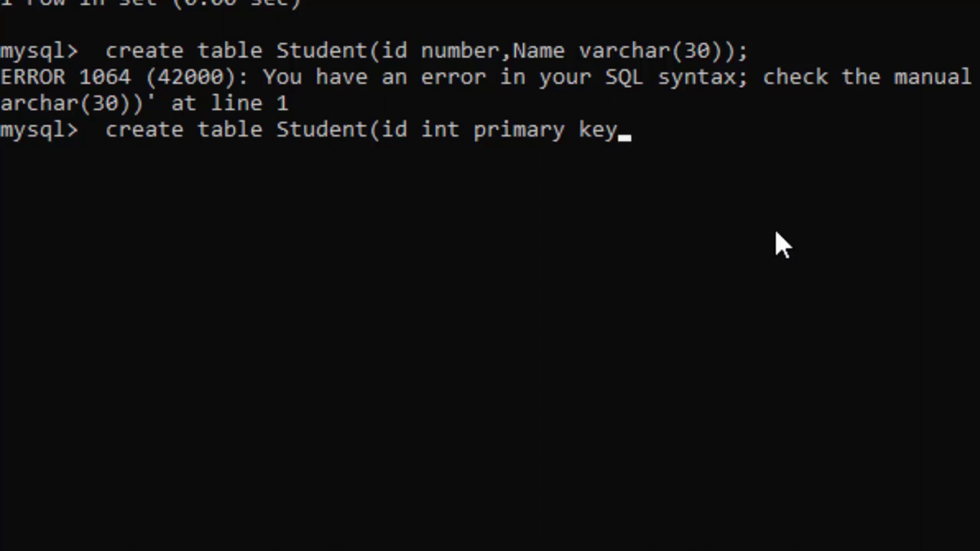
text(Name )
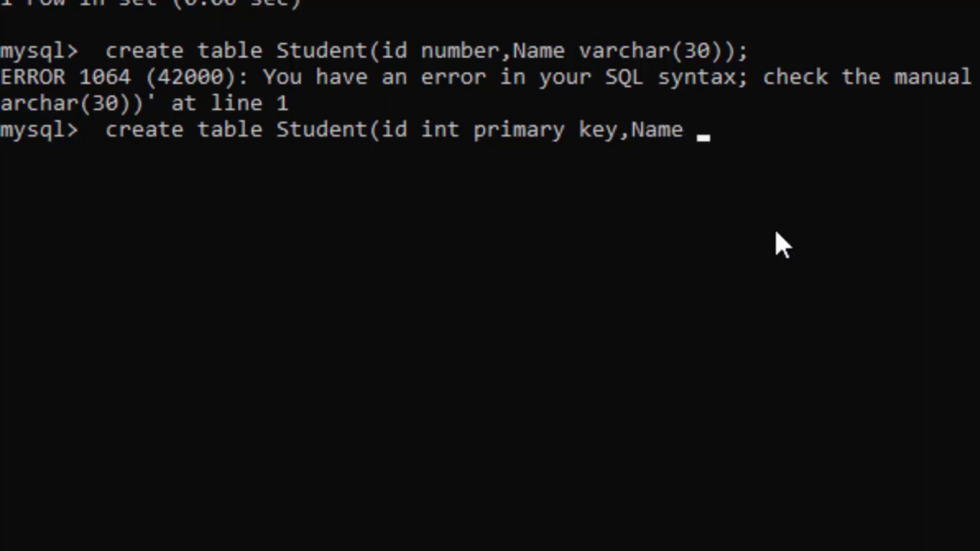
text(varch)
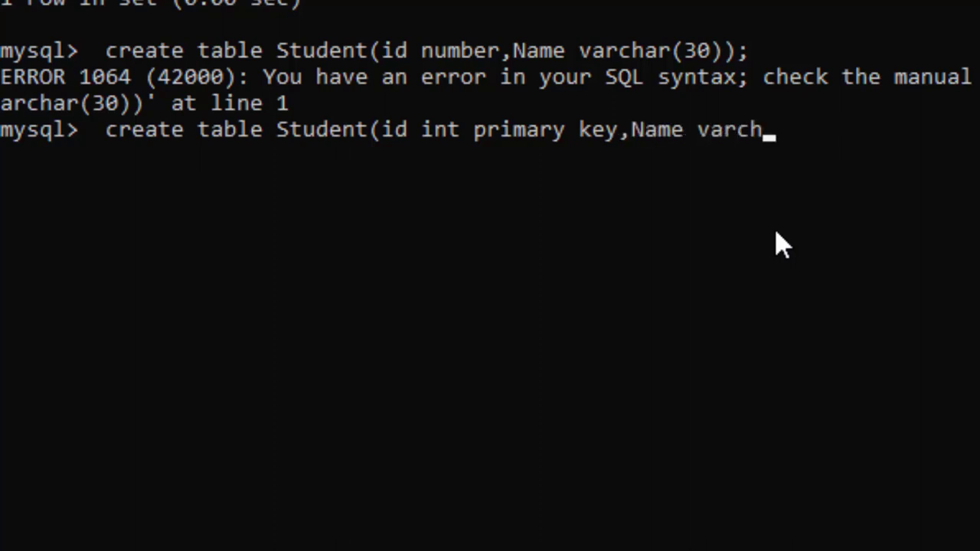
text(ar(3)
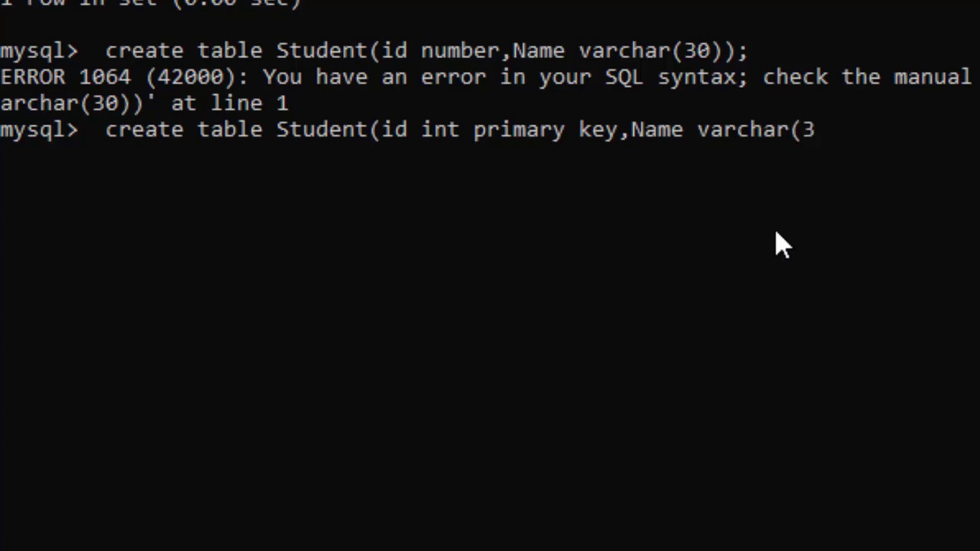
text(0)))
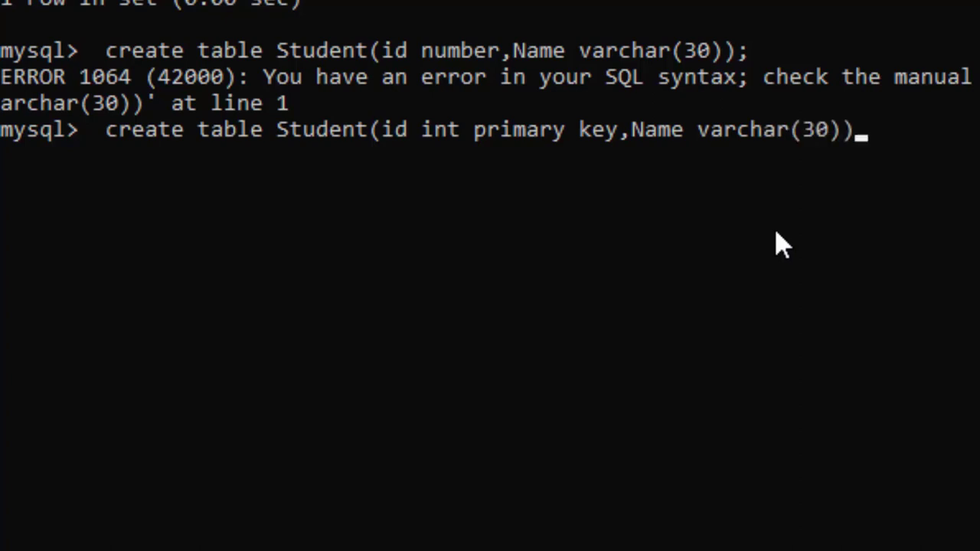
text(;)
key(Return)
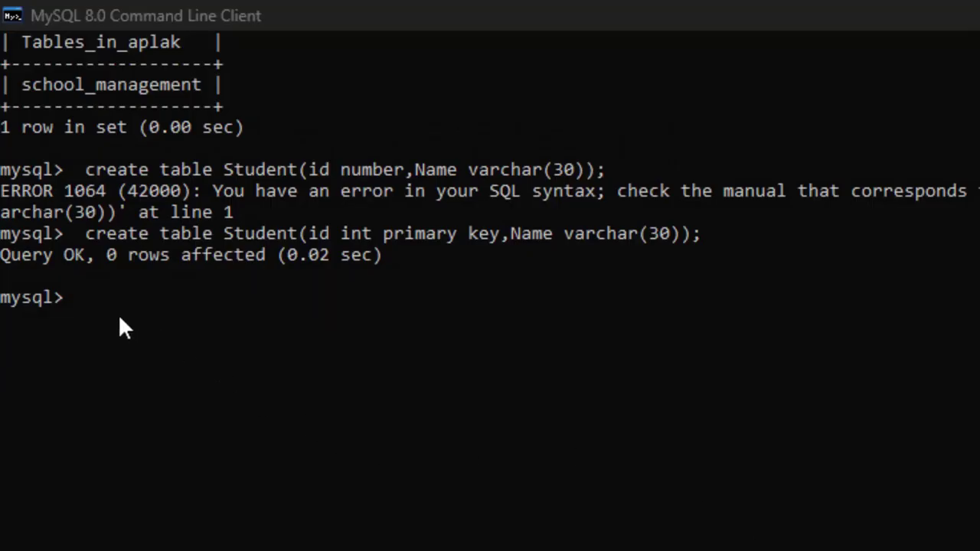
- Return to the MySQL client and type desc Student; to describe the table
click(89, 305)
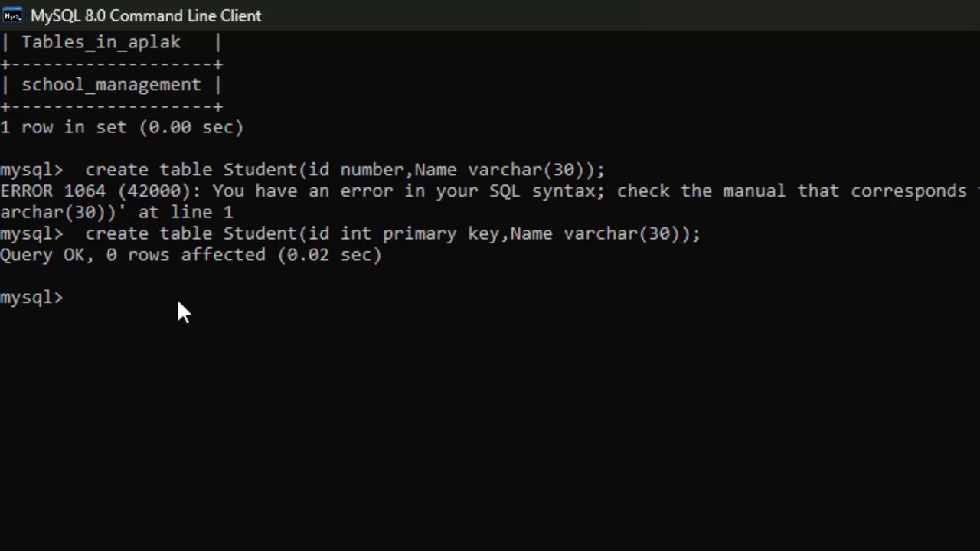
text(desc)
text( Stu)
text(de)
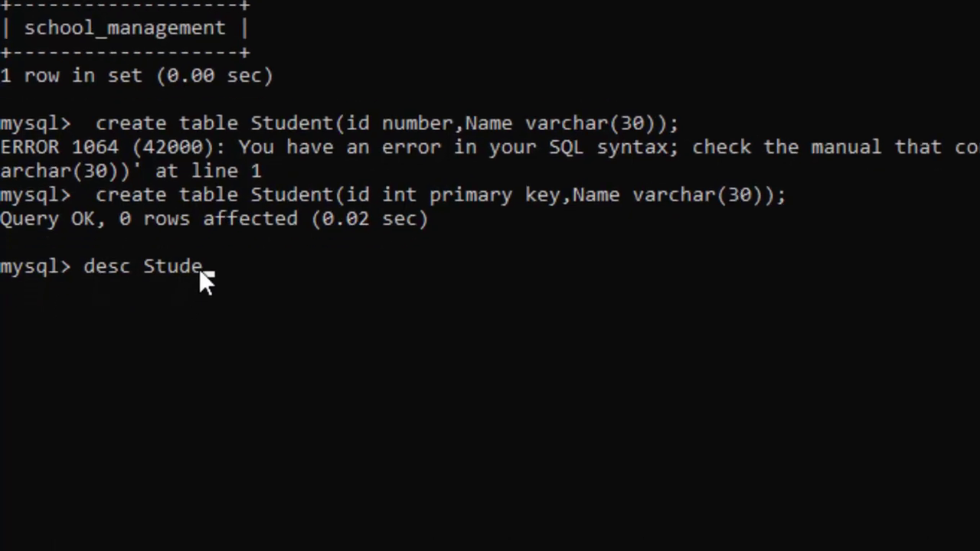
text(nt)
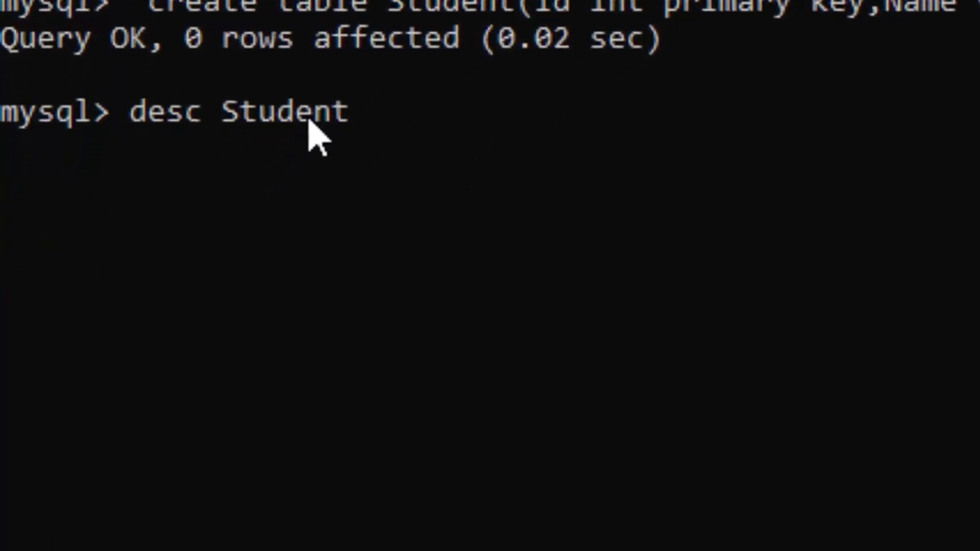
text(;)
- Run desc Student; to show id as int primary key and Name as varchar(30)
key(Return)
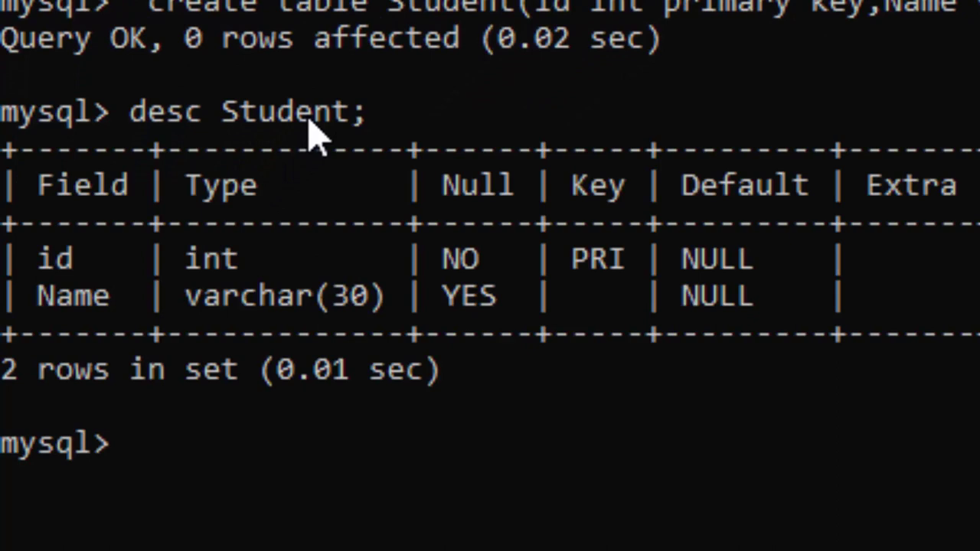